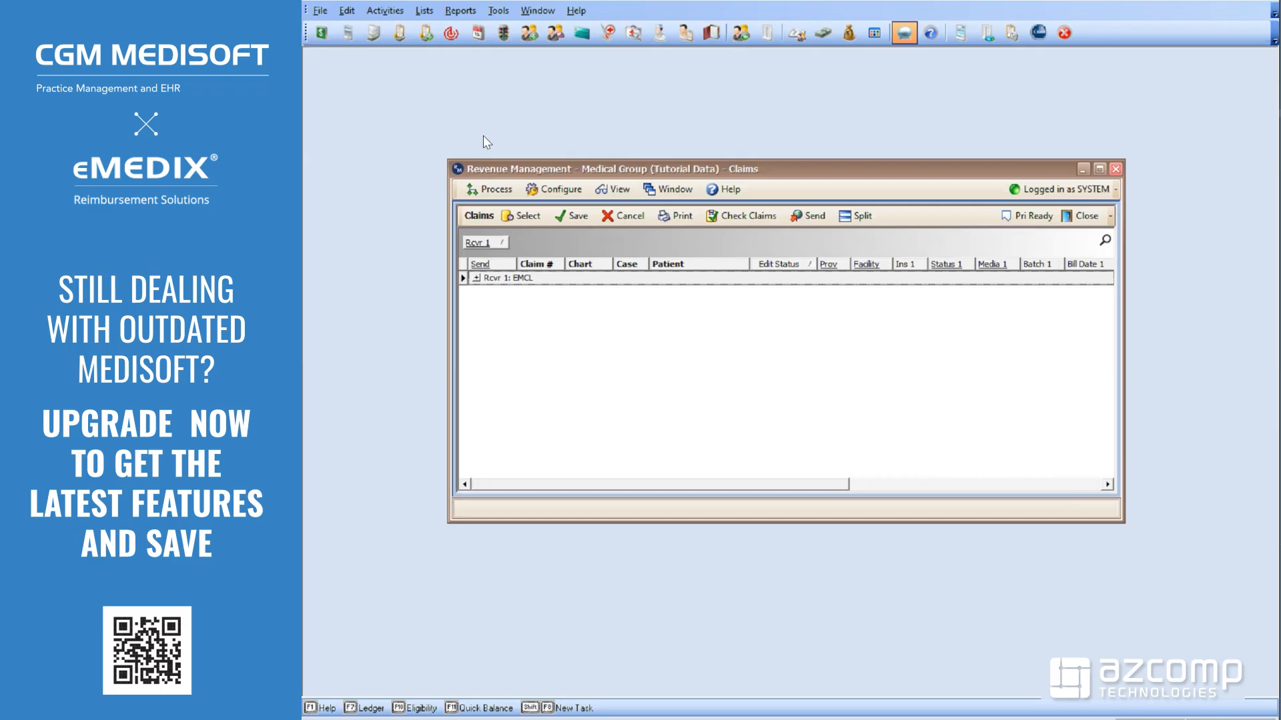
Open the Practice List from Process > Change Practice, showing Medical Group (Tutorial Data)
click(487, 189)
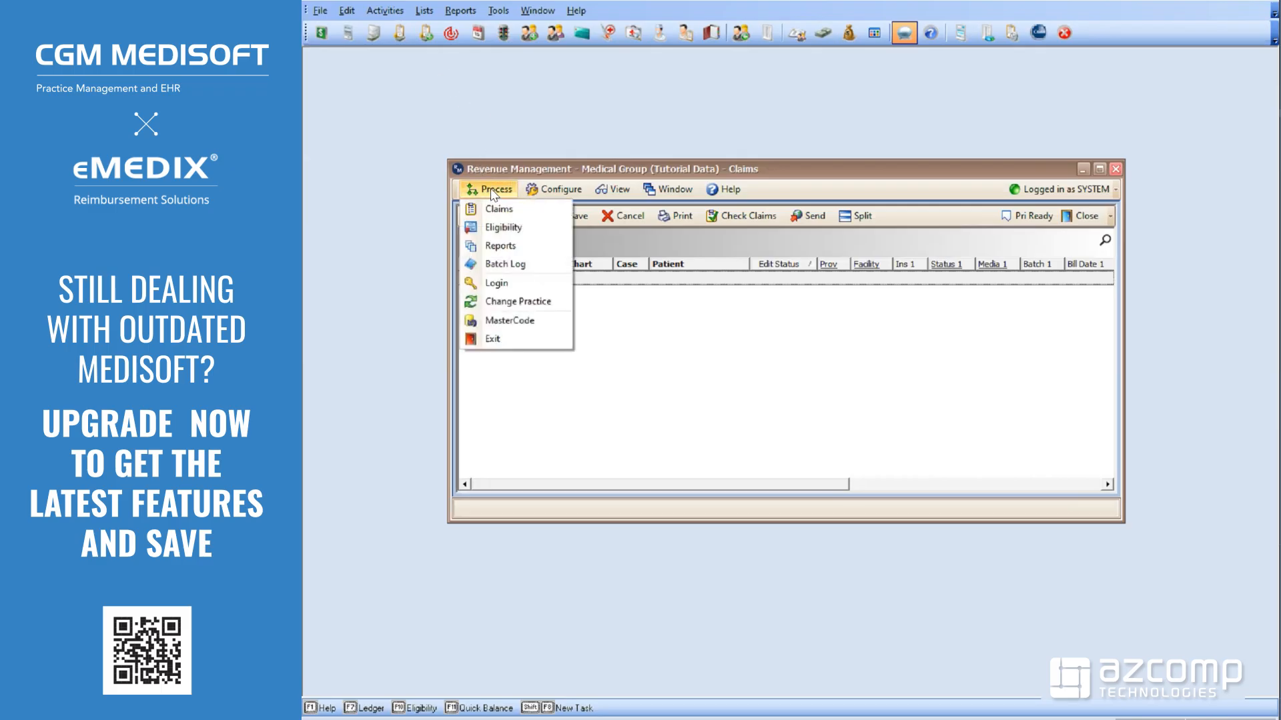
click(506, 304)
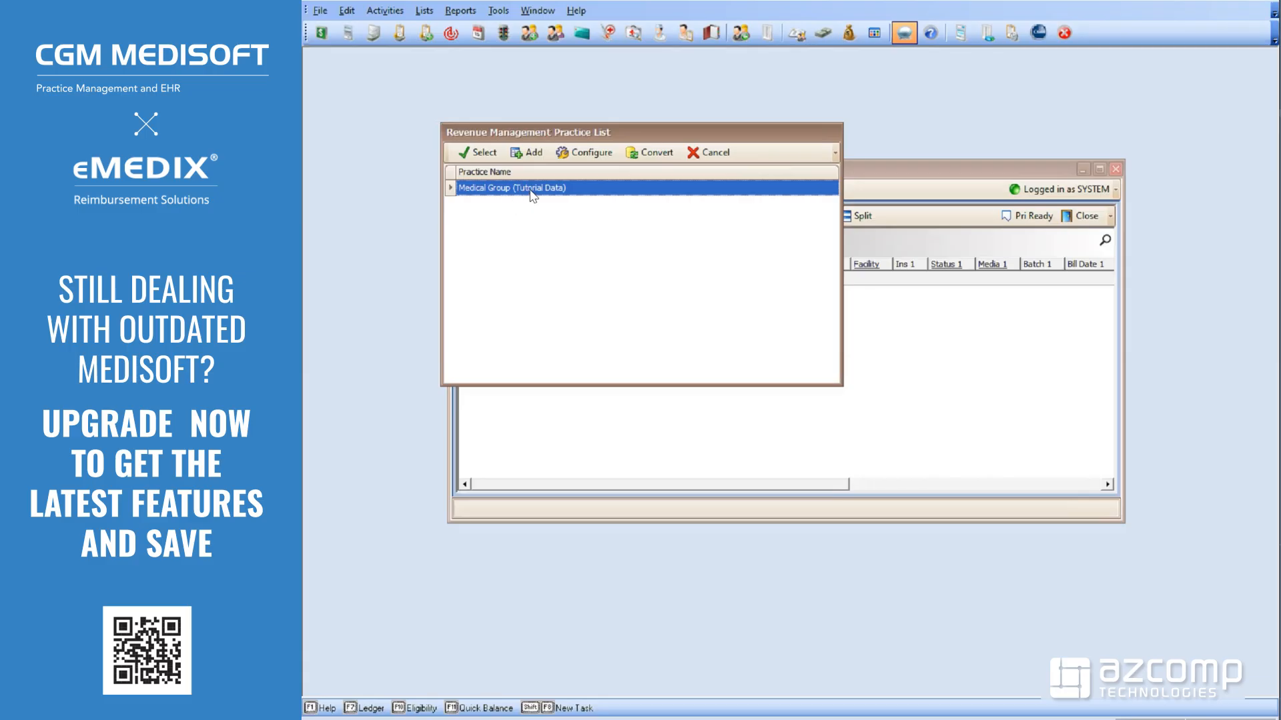
Start the Connection Wizard for the practice and log in to reach the eMEDIX and ChangeHealthcare connections
click(578, 154)
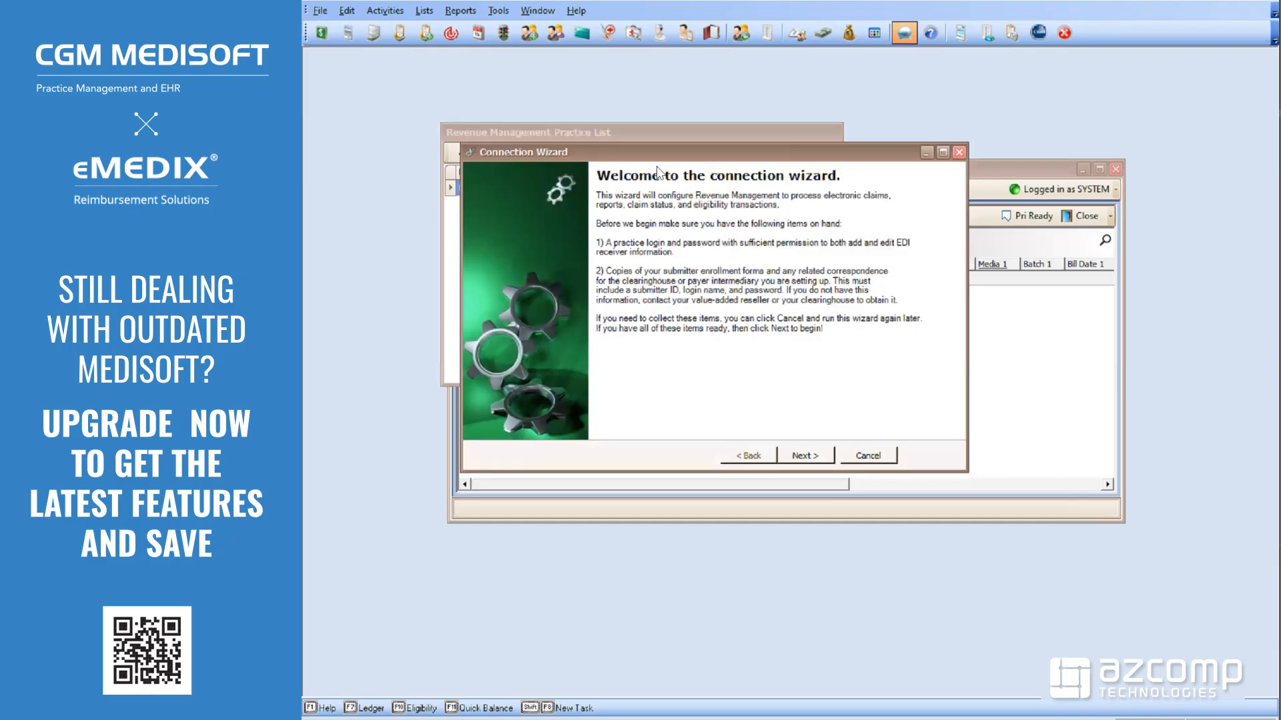
click(805, 455)
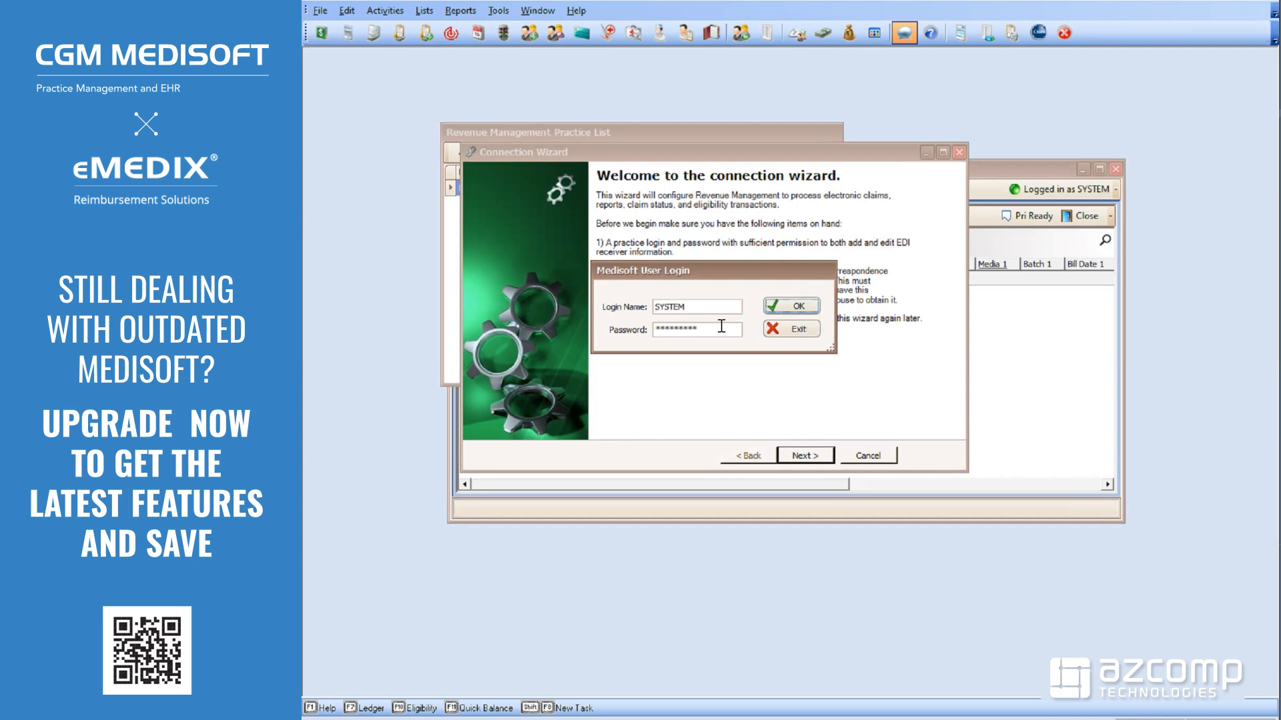
click(776, 308)
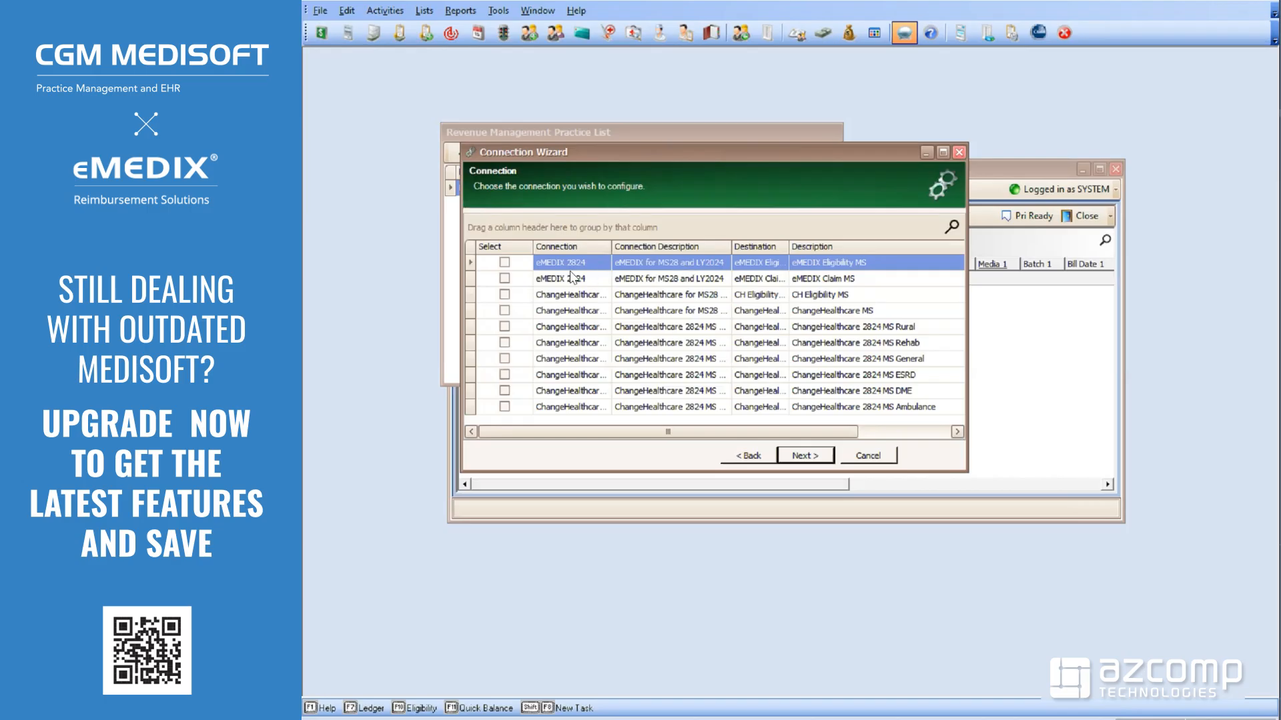
Select the eMEDIX 2024 Eligibility connection and advance to the Additional Receiver Information page
click(504, 262)
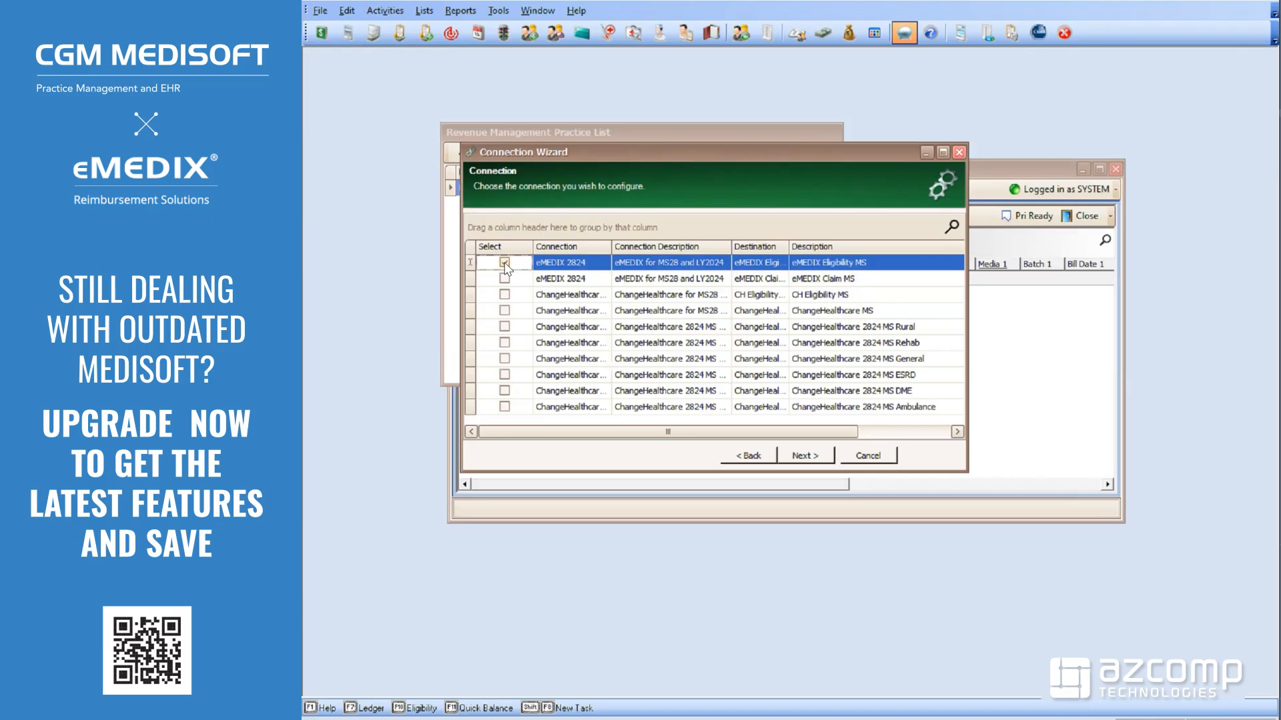
click(806, 458)
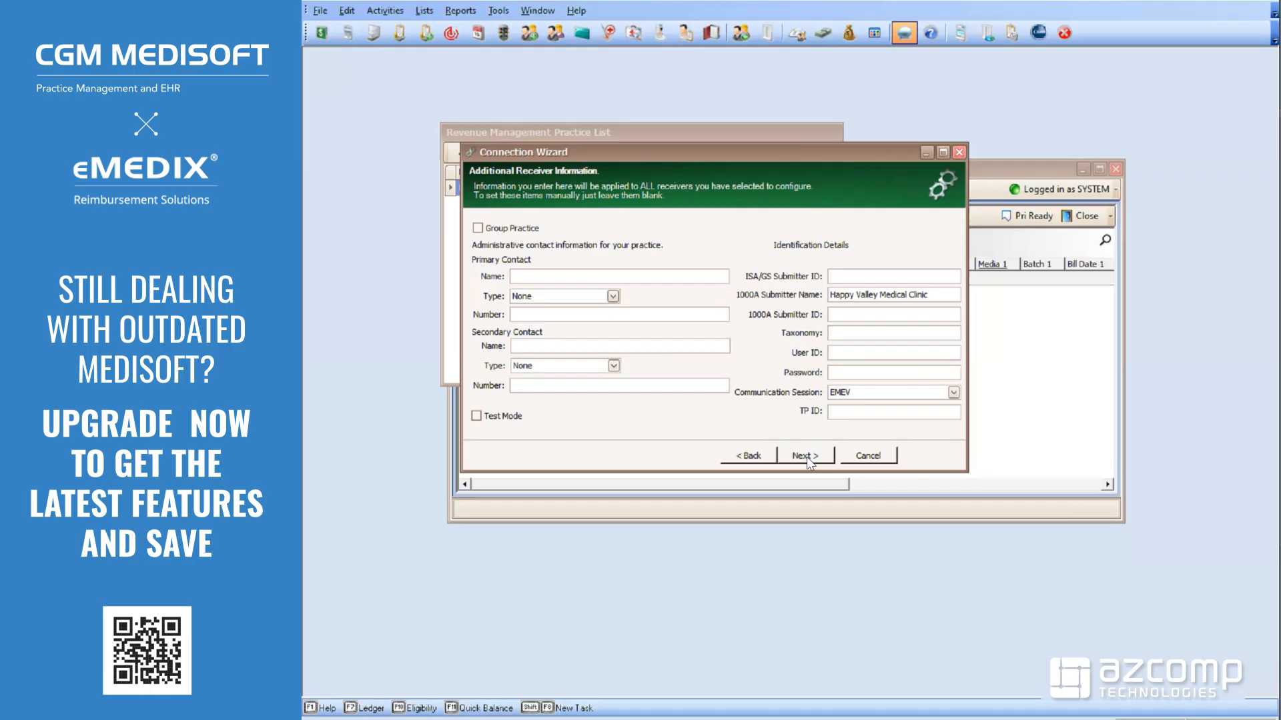
click(855, 396)
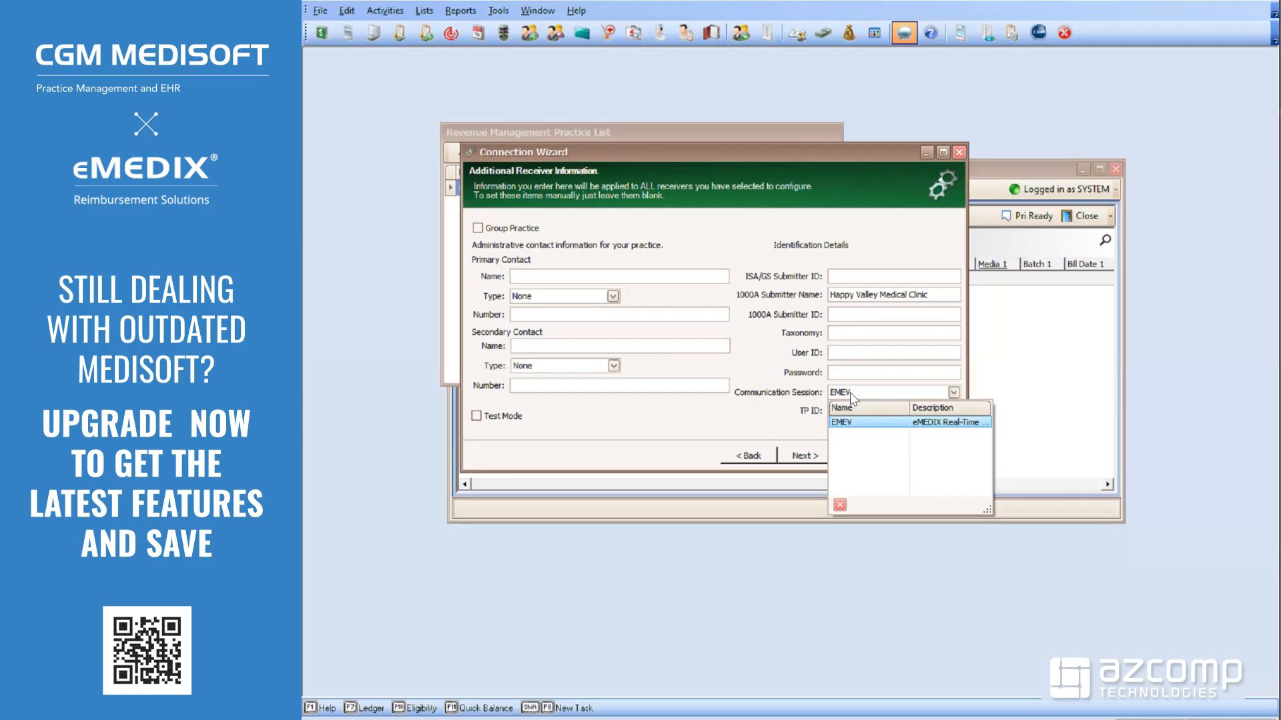
click(701, 248)
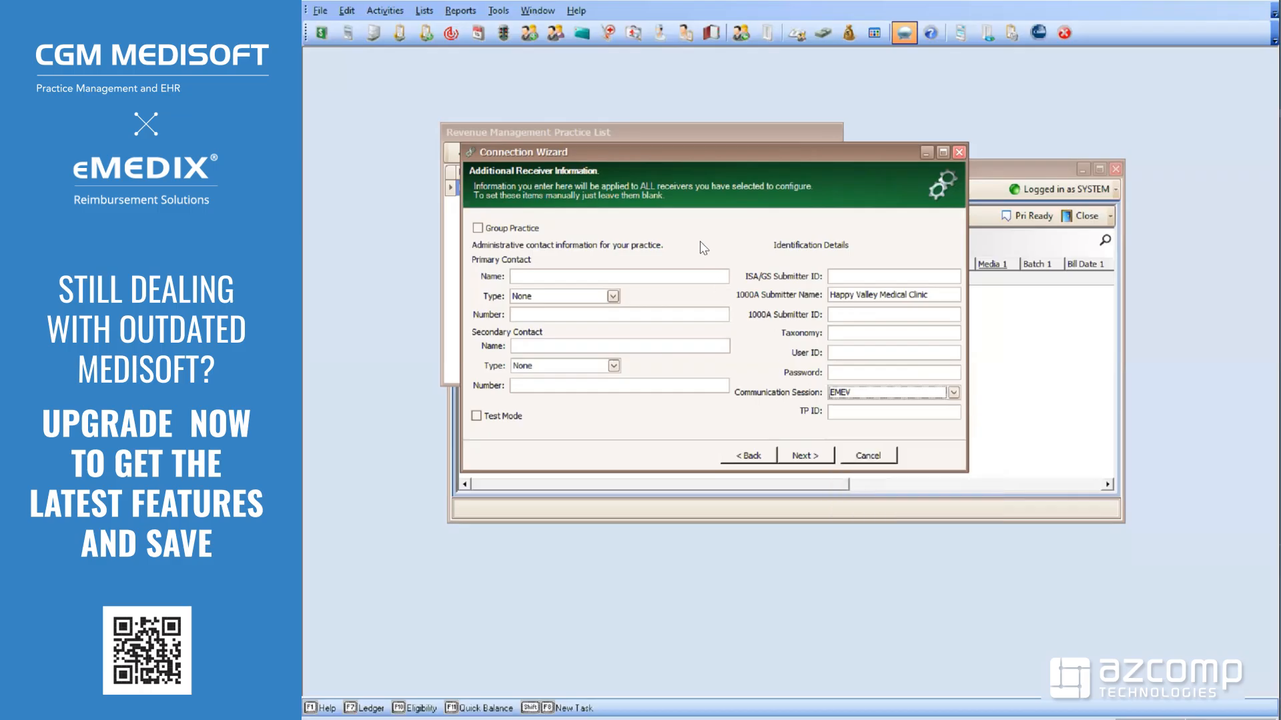
click(475, 227)
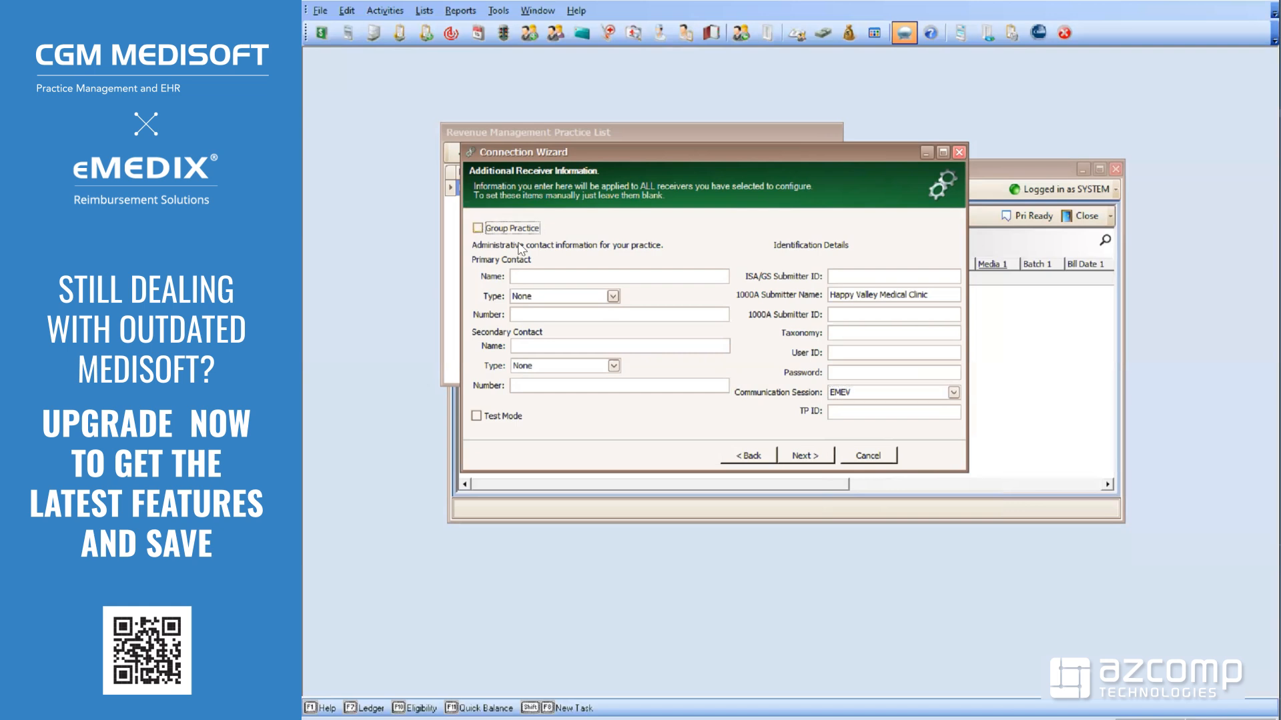
Enter the primary contact's name, set the contact type to Telephone, and fill in the contact's phone number
click(526, 278)
text(jOHN)
key(BackSpace)
key(BackSpace)
key(BackSpace)
key(BackSpace)
text(Tony)
click(612, 297)
click(567, 337)
click(558, 314)
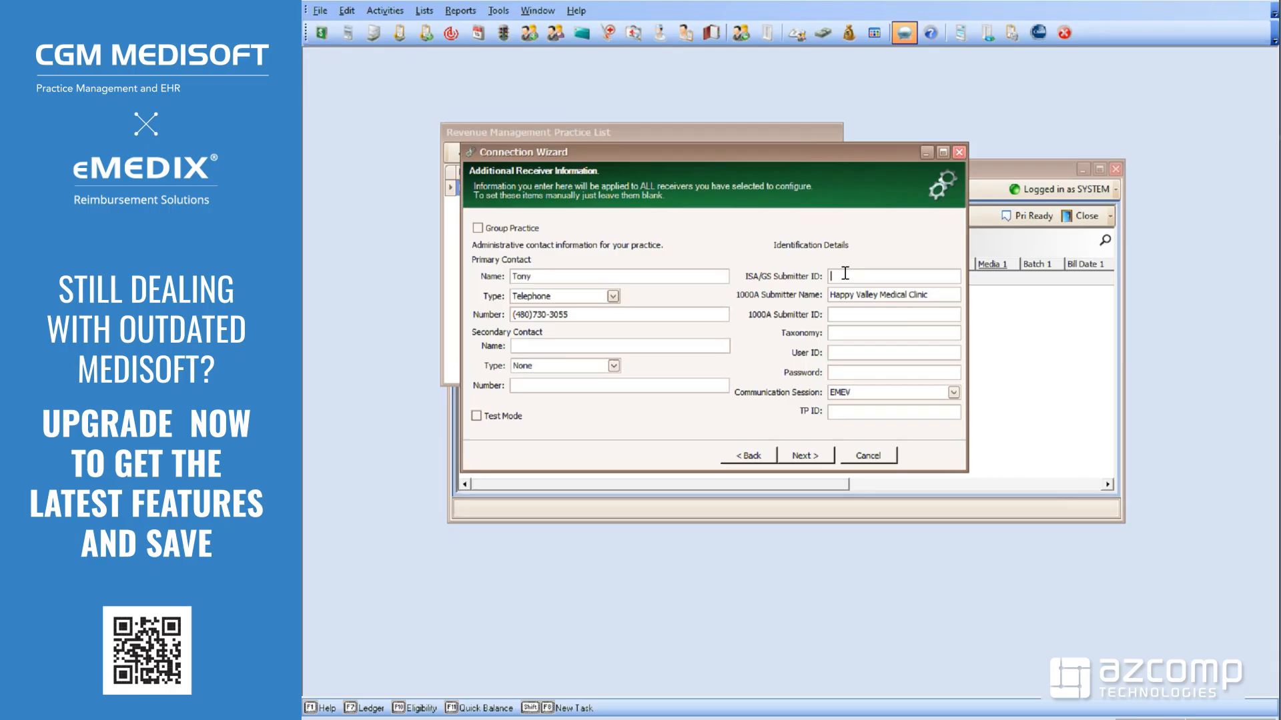
Enter 'TPID #' as the ISA/GS and 1000A submitter IDs
text(TPID #)
click(852, 311)
text(TPID #)
click(873, 412)
text(TPID #)
Fill the web service User ID with 'Login' and enter the password placeholder
click(838, 372)
click(861, 352)
text(Login)
key(Tab)
text(Password)
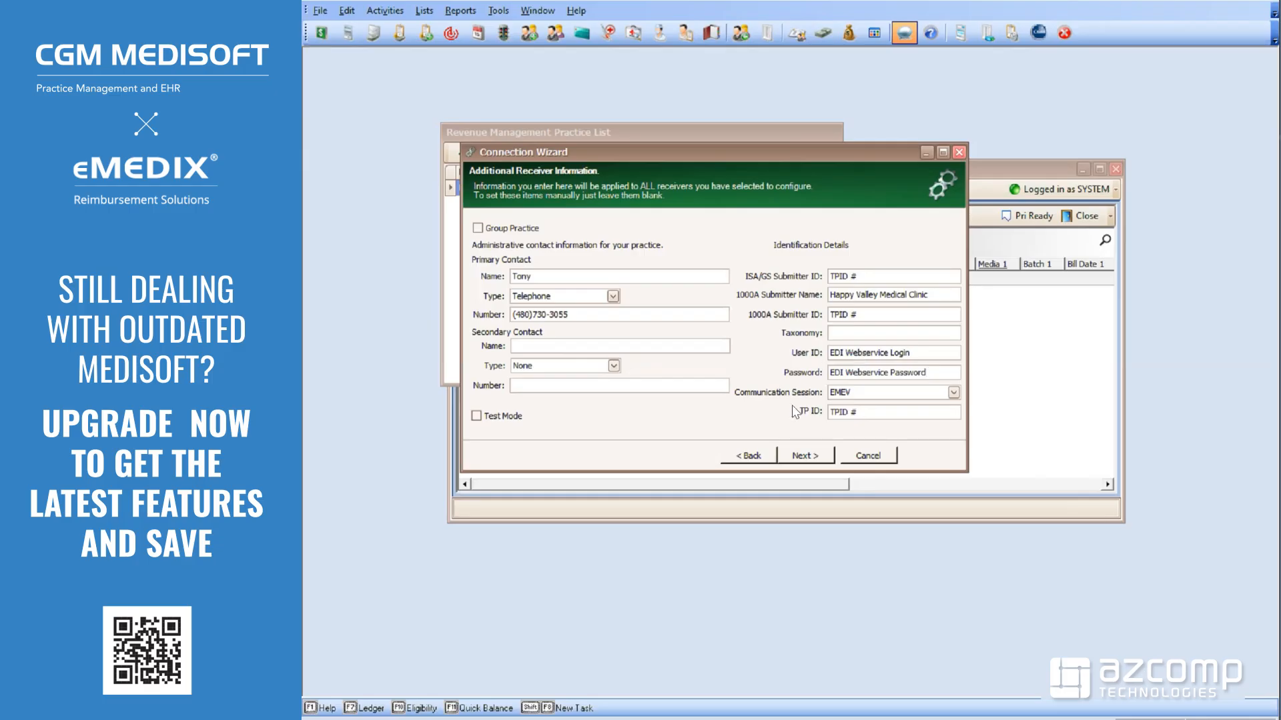
Create the receivers, widen the wizard, and select EMEV among the CMS, EMCL, EMEV, RELAY, RM, UEMCL receivers
click(805, 458)
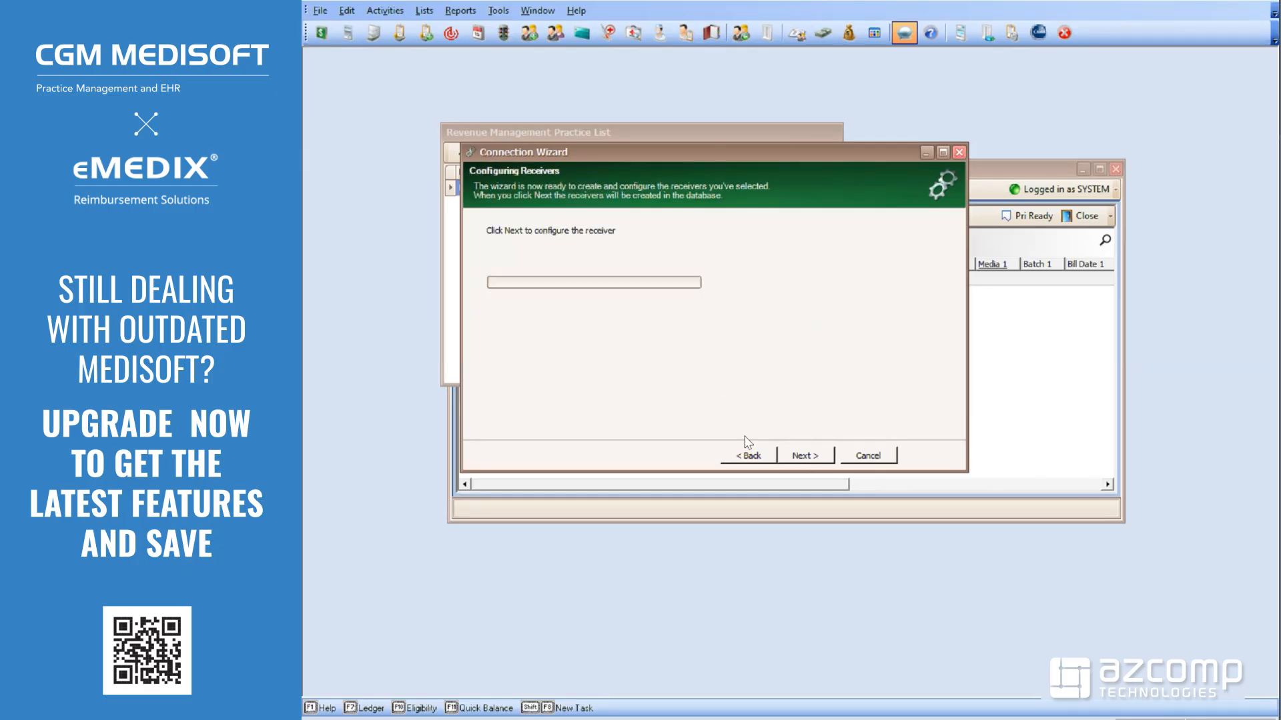
click(805, 455)
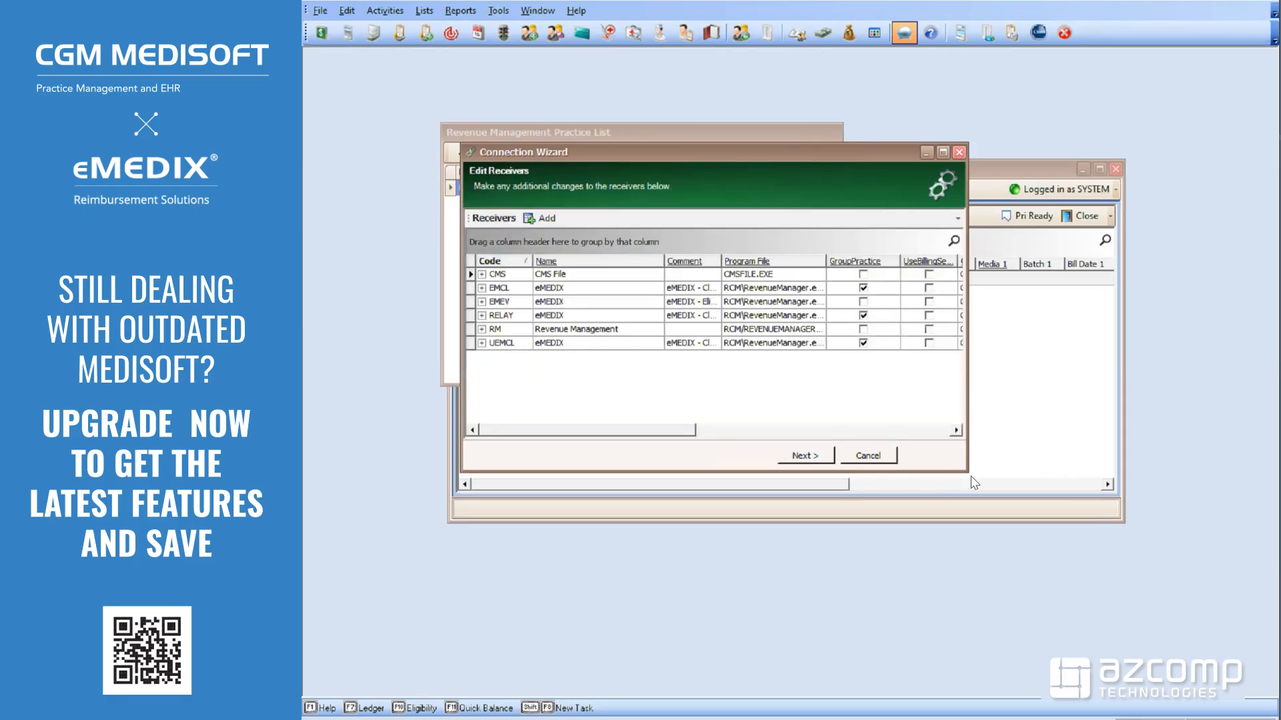
drag(966, 472, 1267, 535)
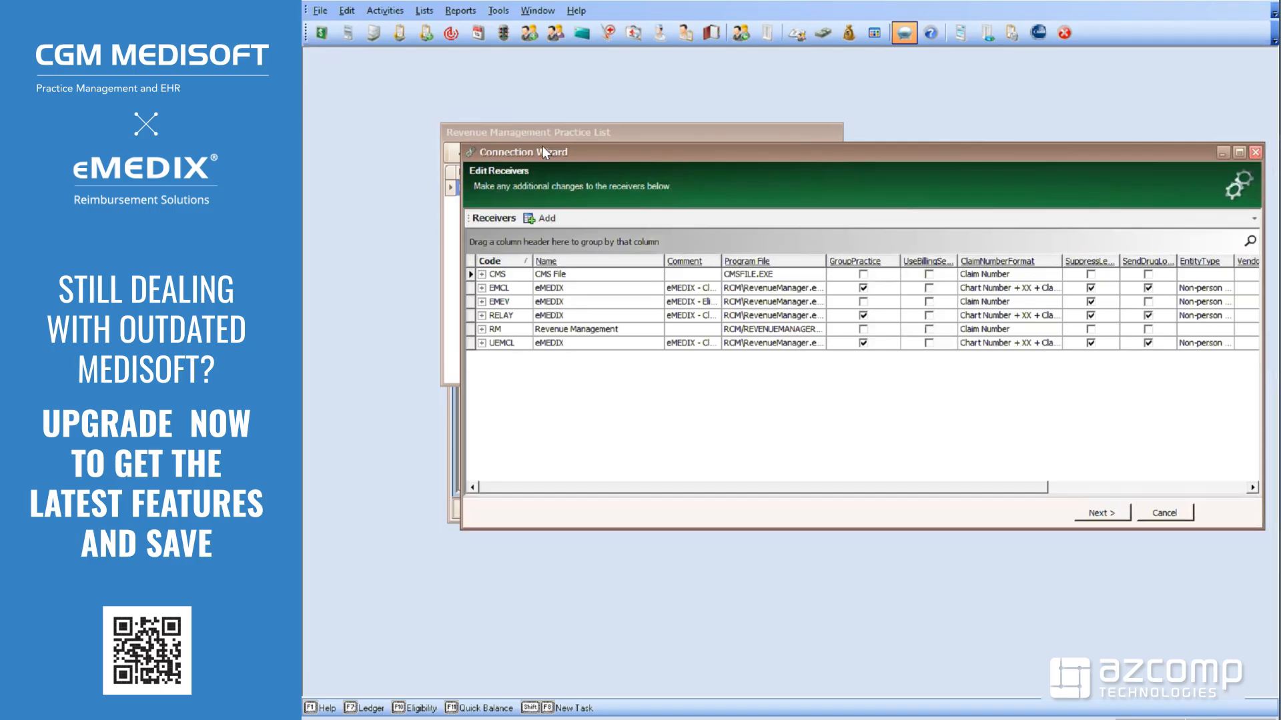
drag(539, 150, 464, 152)
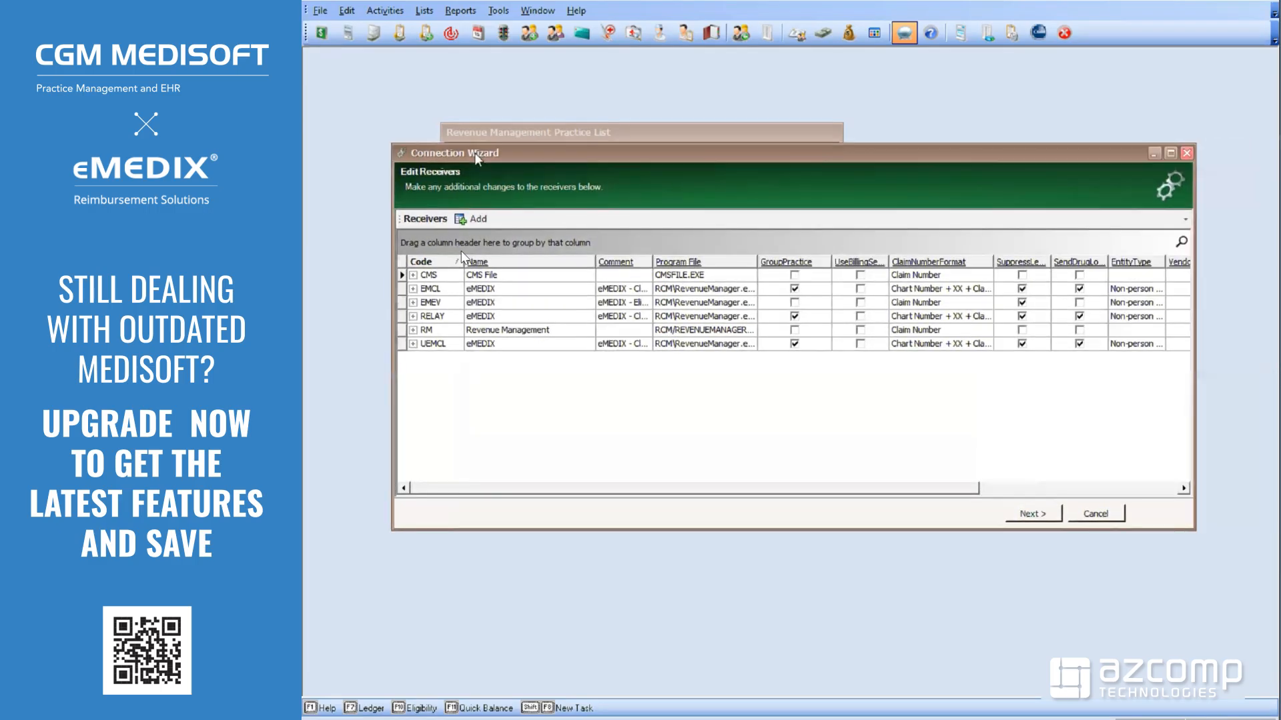
click(421, 304)
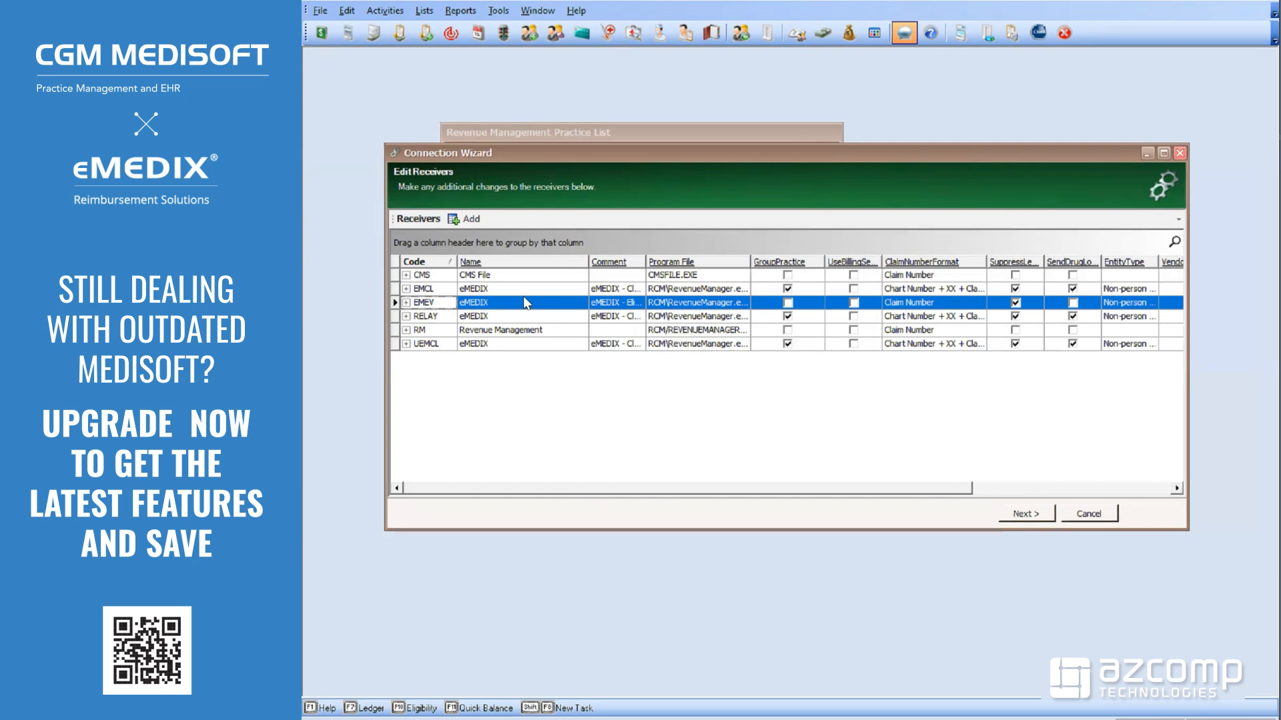
Complete the Connection Wizard and reopen Medical Group (Tutorial Data) from the Practice List
click(1023, 514)
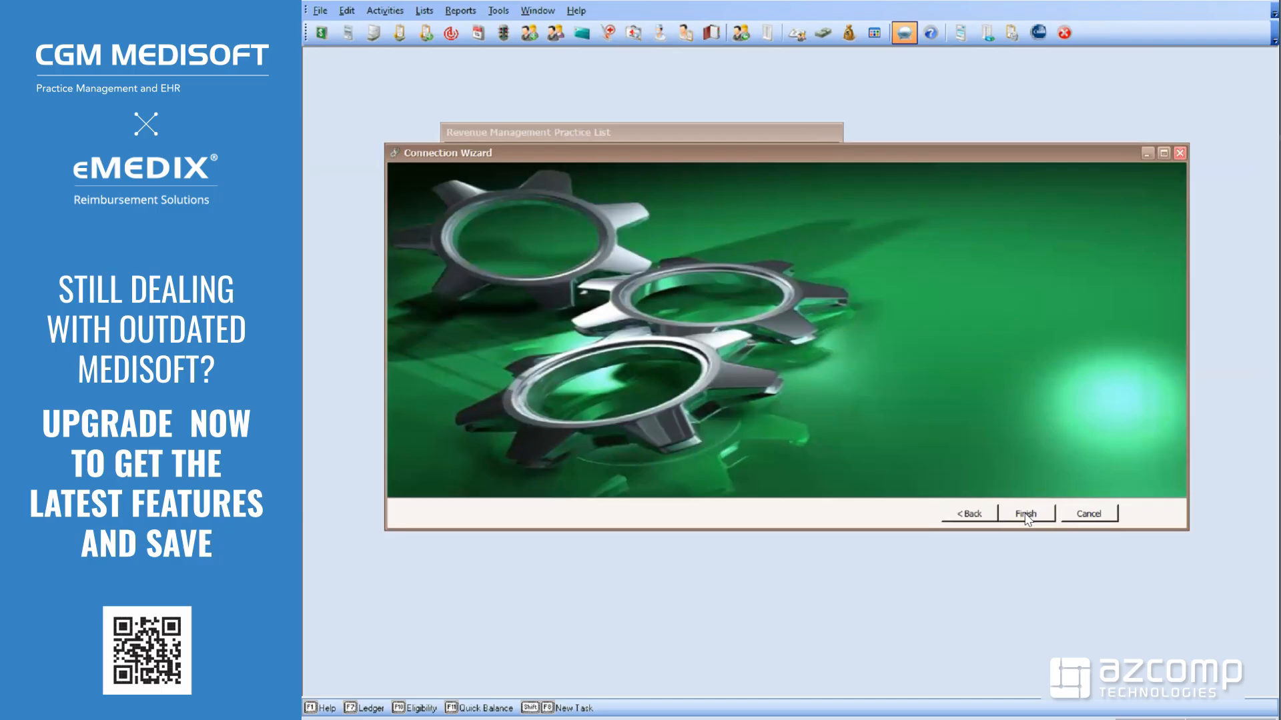
click(1026, 513)
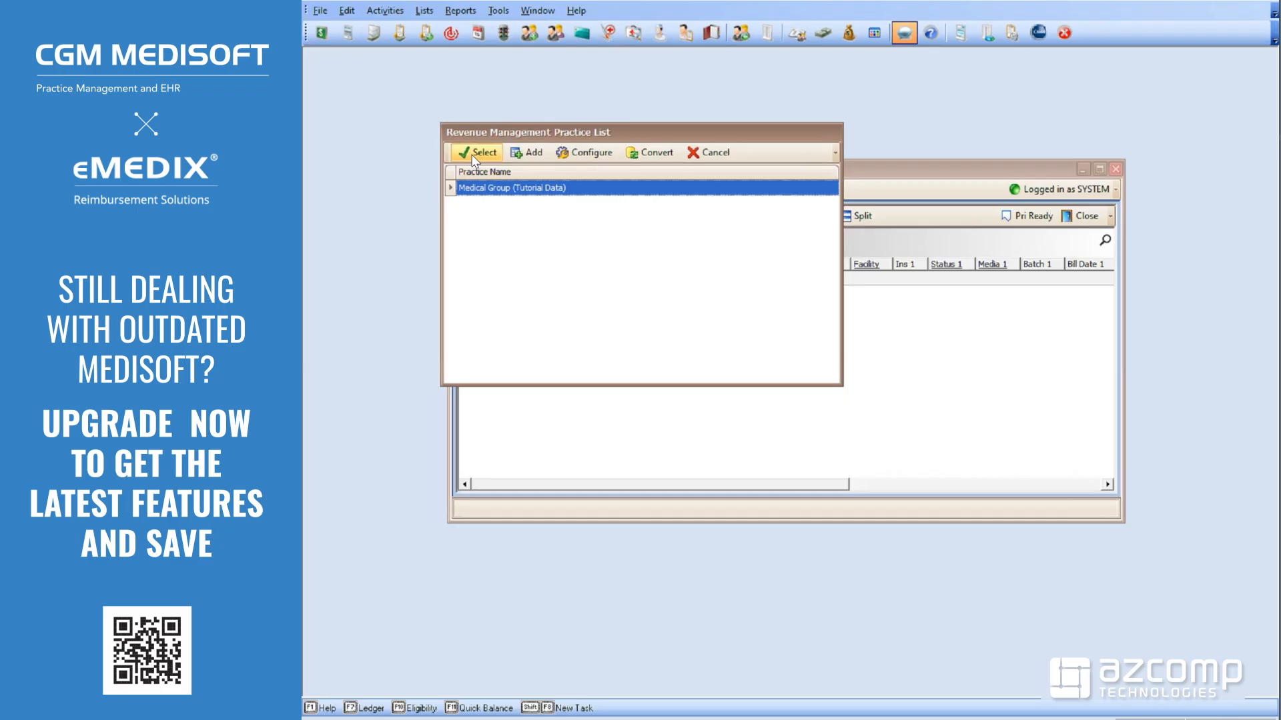
click(479, 152)
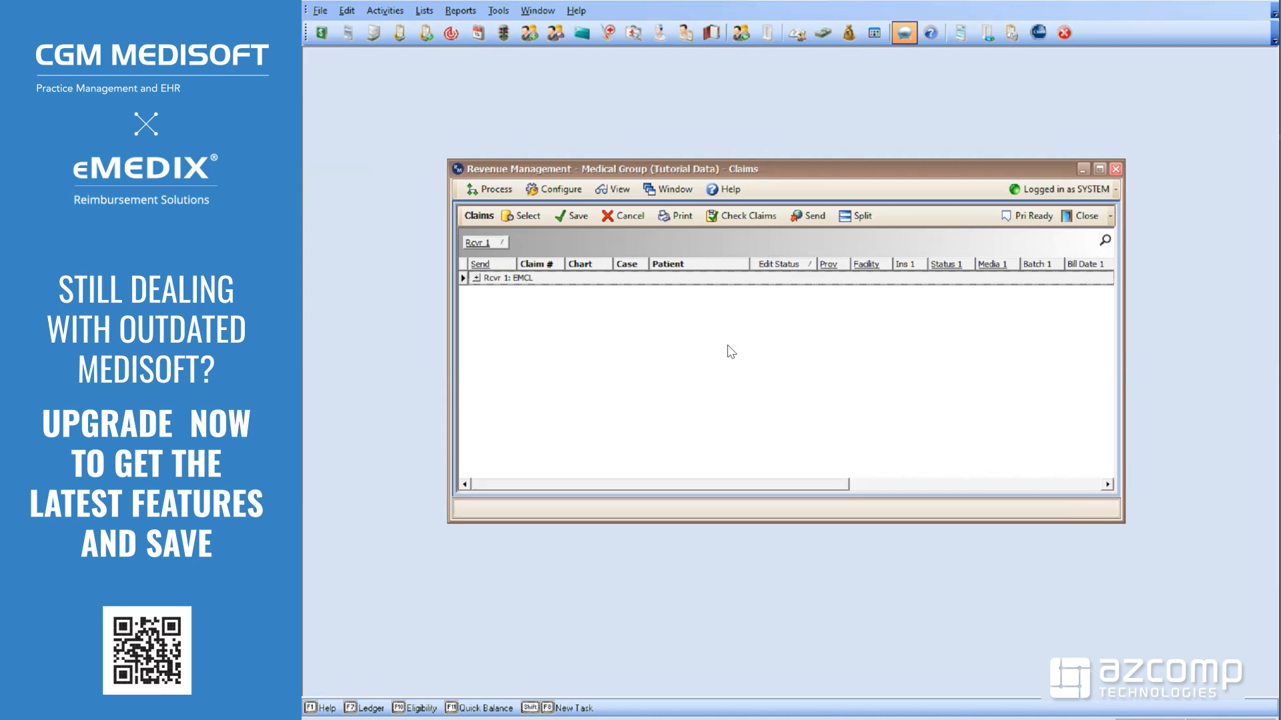
Open the per-insurance eligibility receiver assignments and clear the receivers for AET00, AET01 and BLU00
click(559, 190)
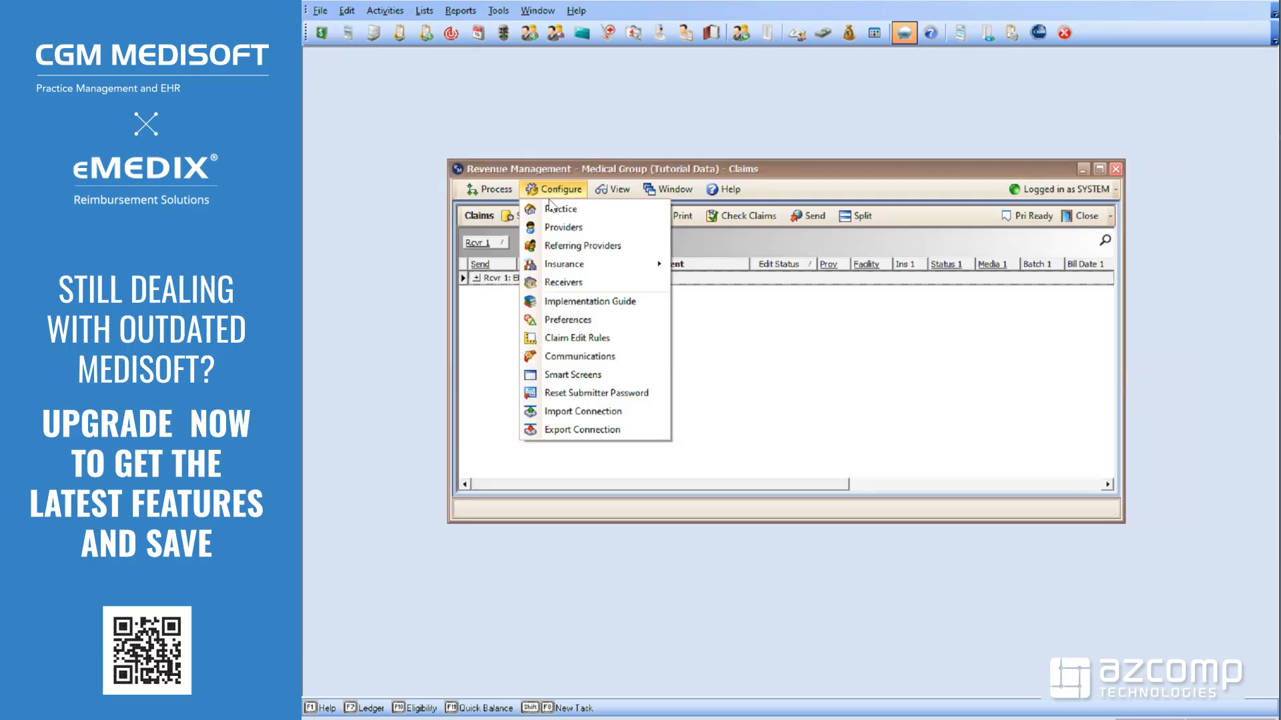
mouse_move(565, 268)
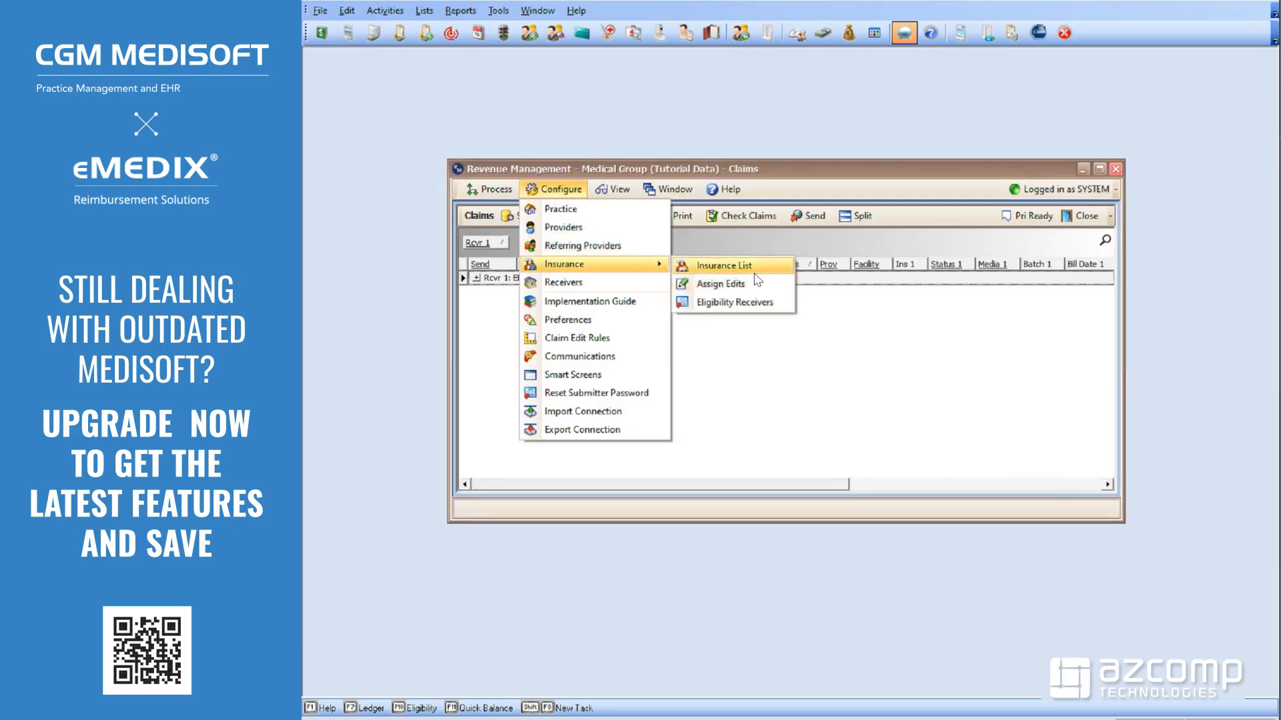
click(734, 303)
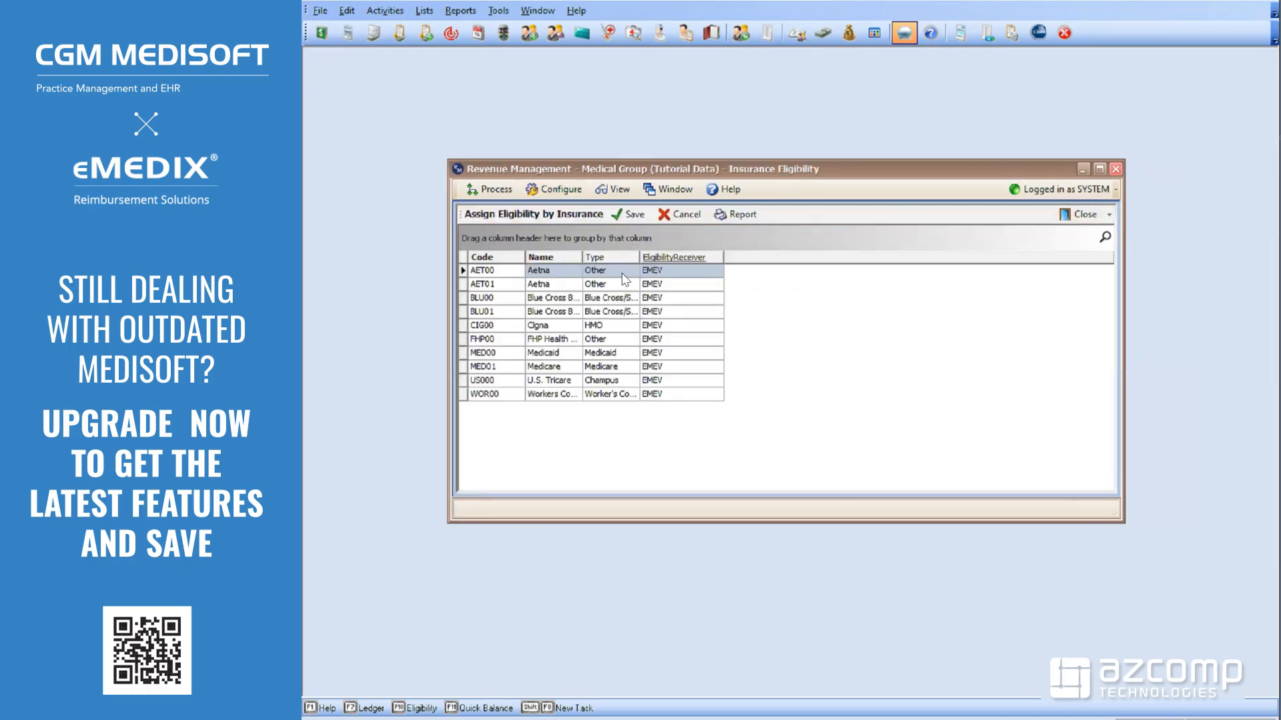
click(655, 277)
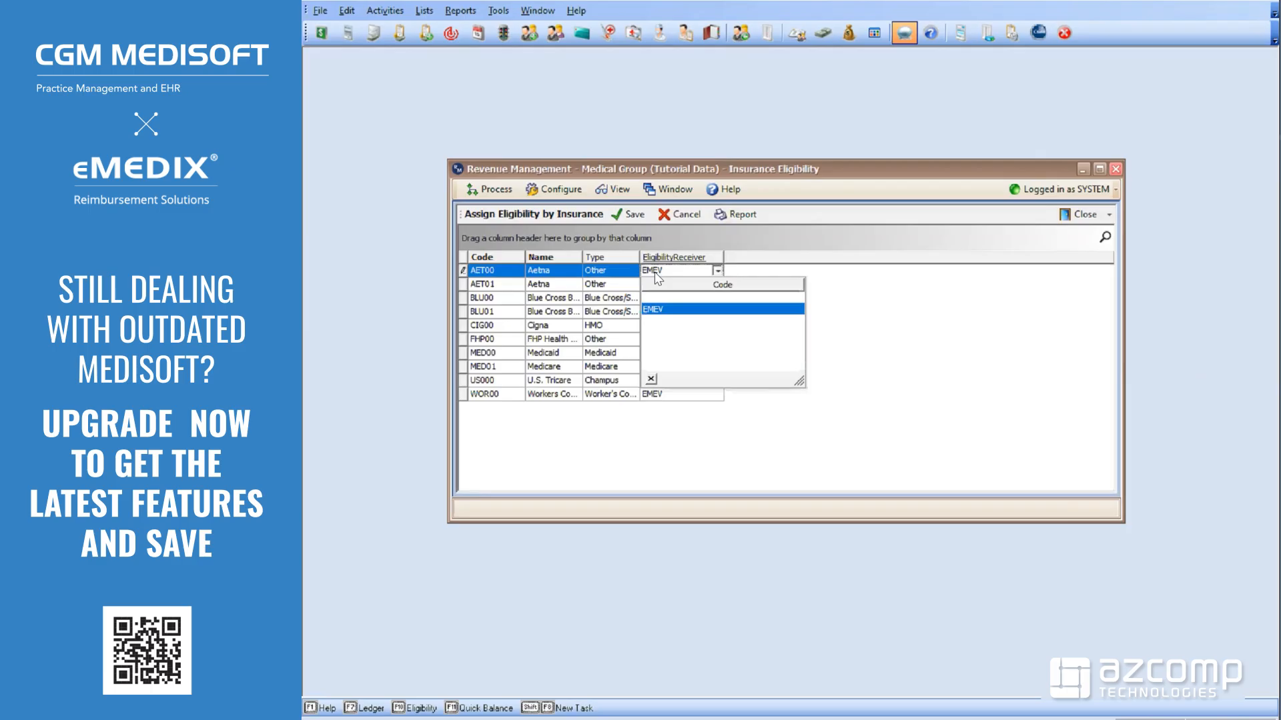
click(657, 297)
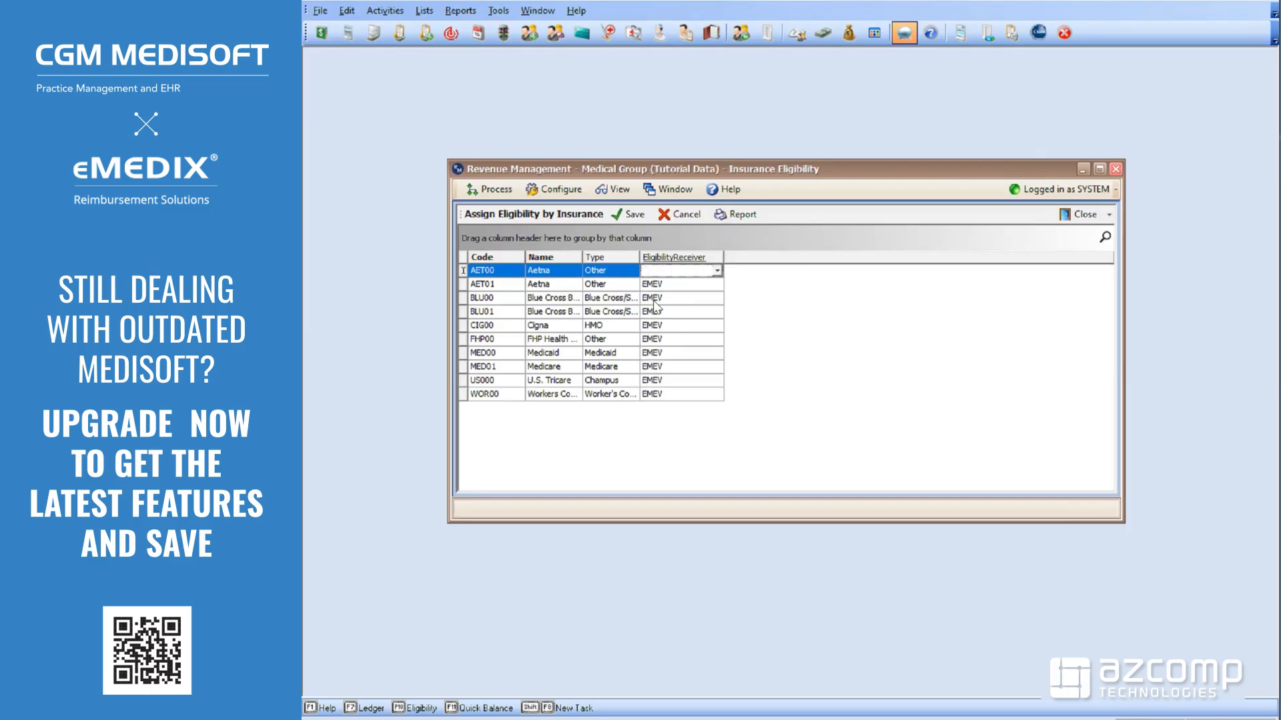
click(657, 285)
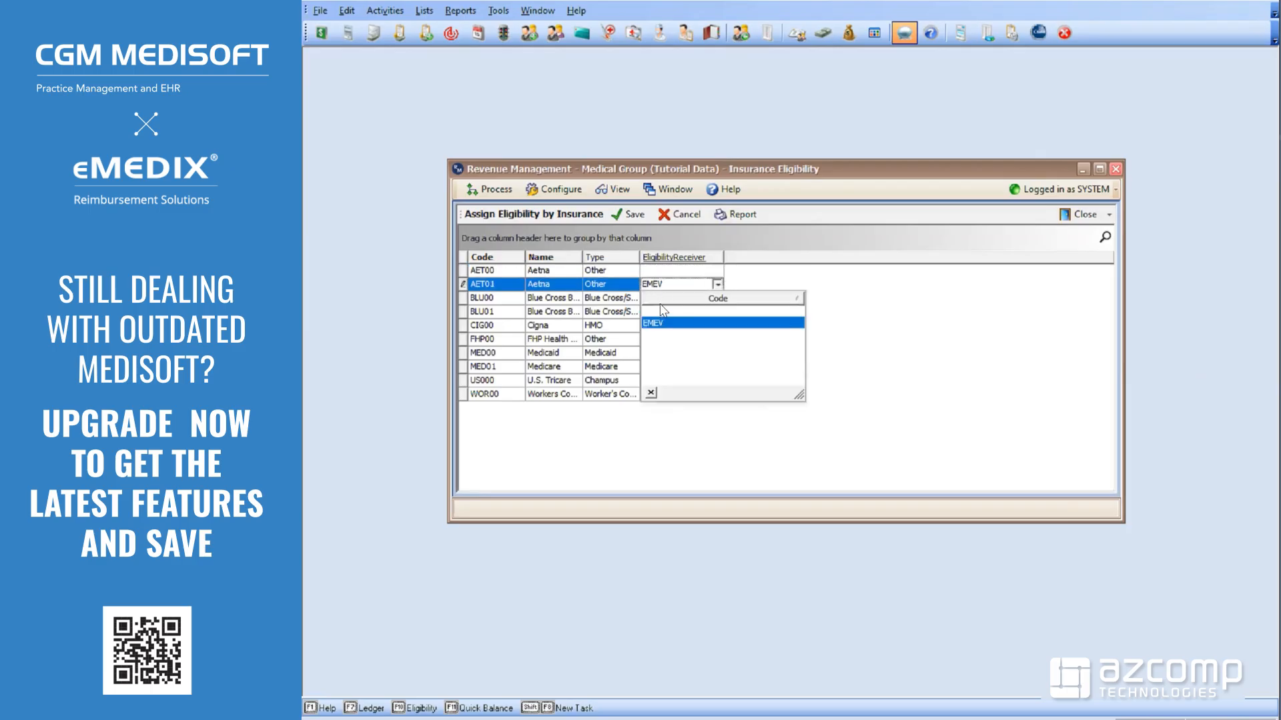
click(655, 311)
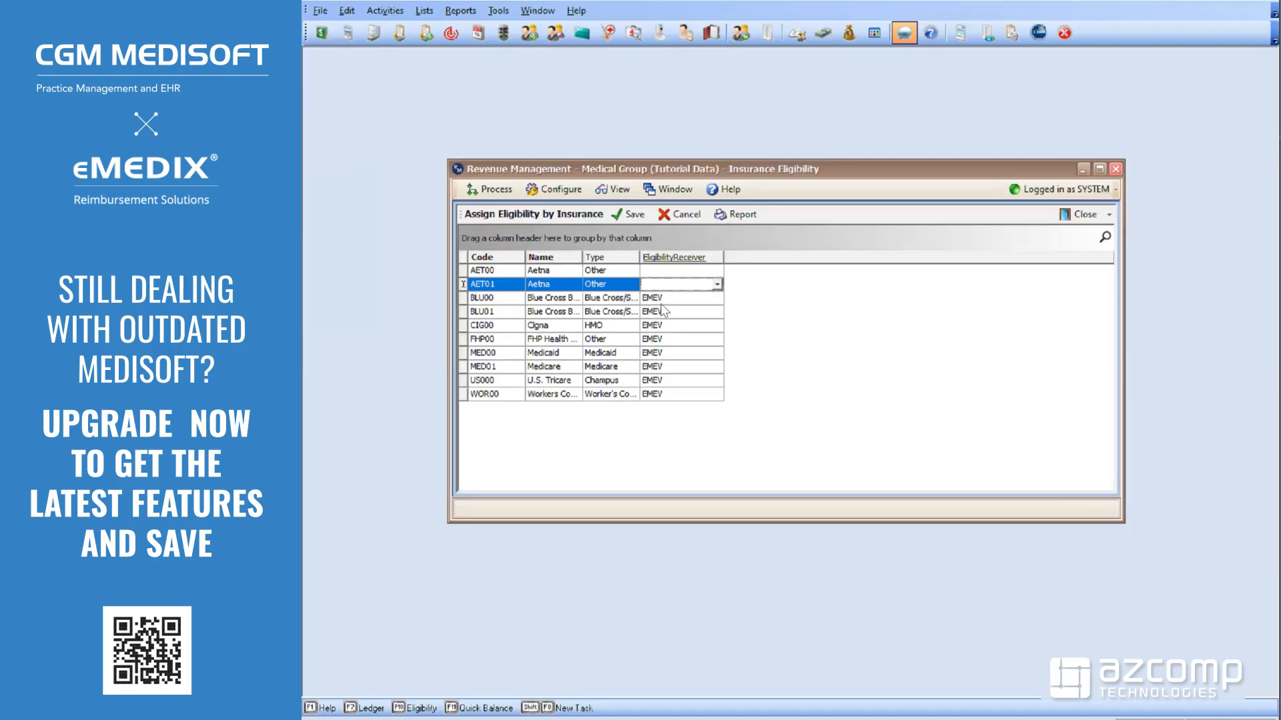
click(663, 300)
click(700, 325)
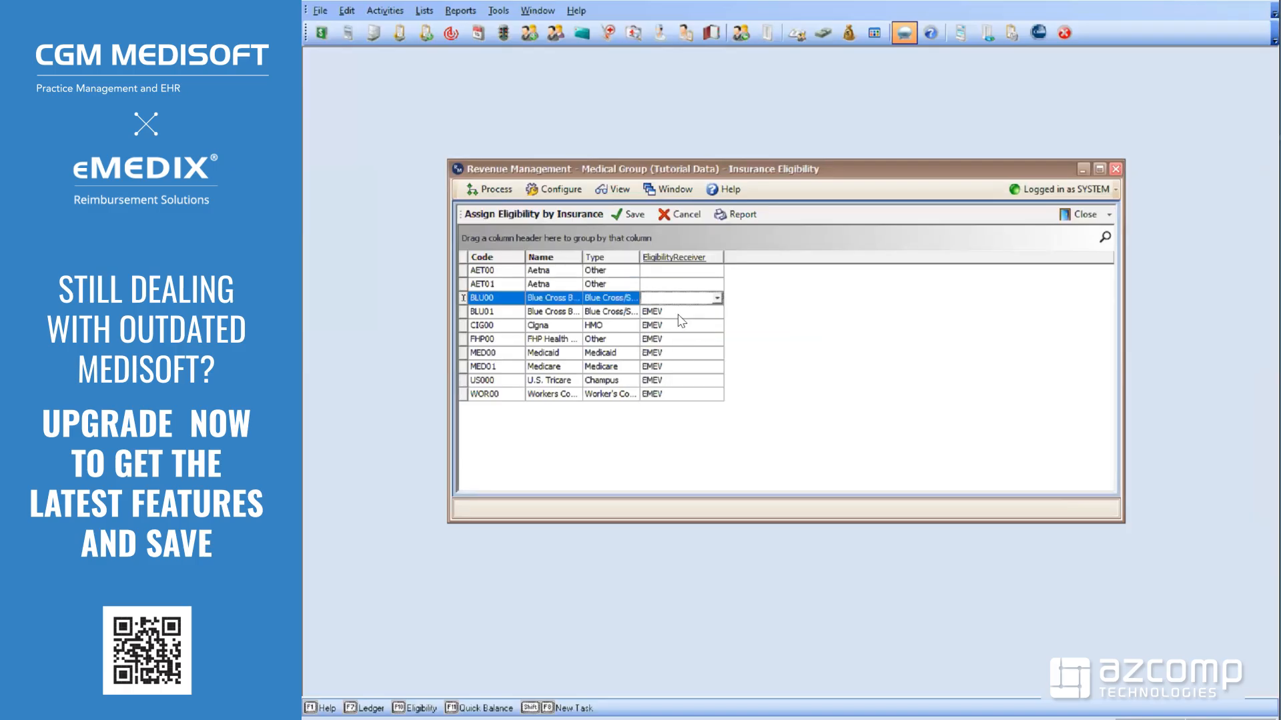
click(665, 273)
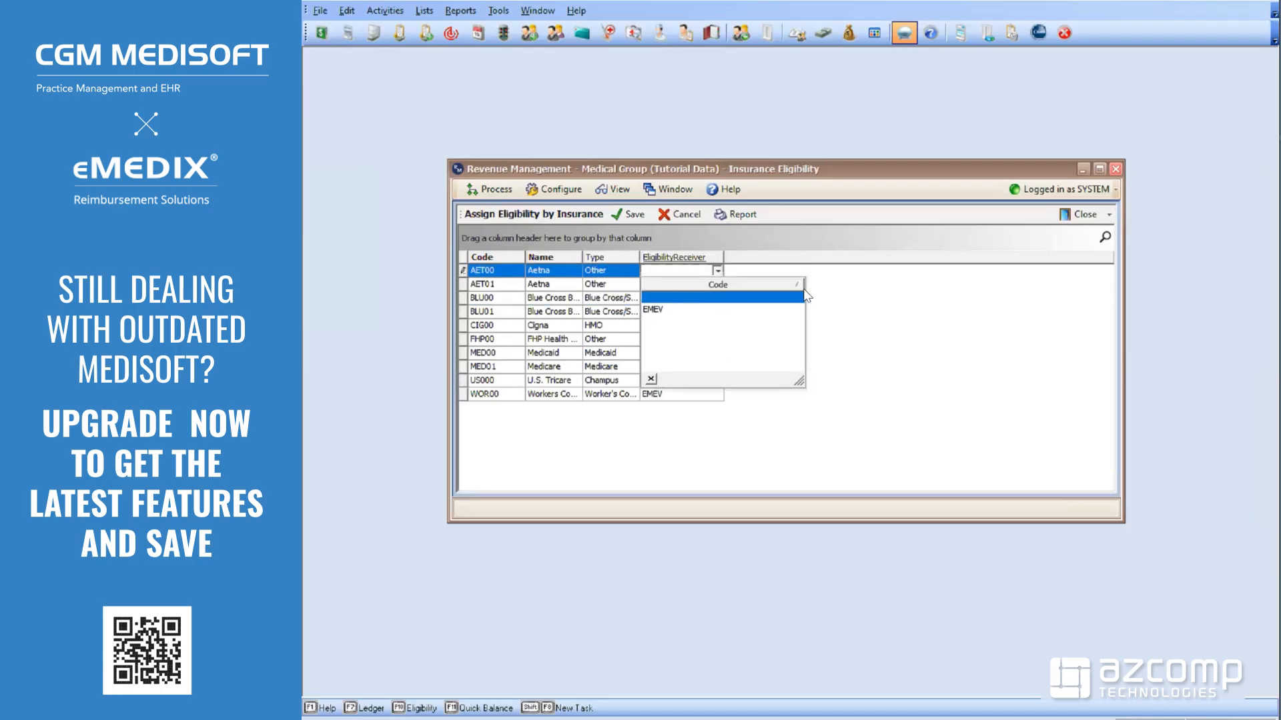
click(861, 303)
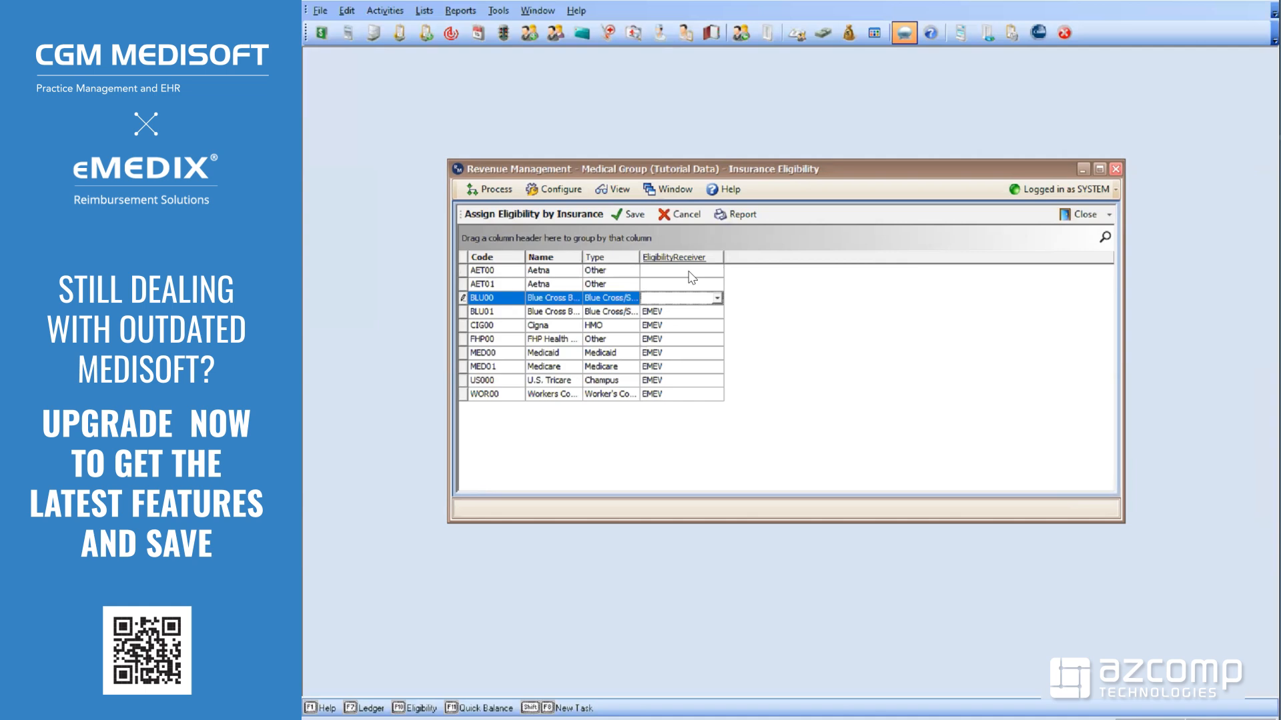
Select all carriers AET00 through WOR00, assign EMEV as their eligibility receiver, and close
click(479, 274)
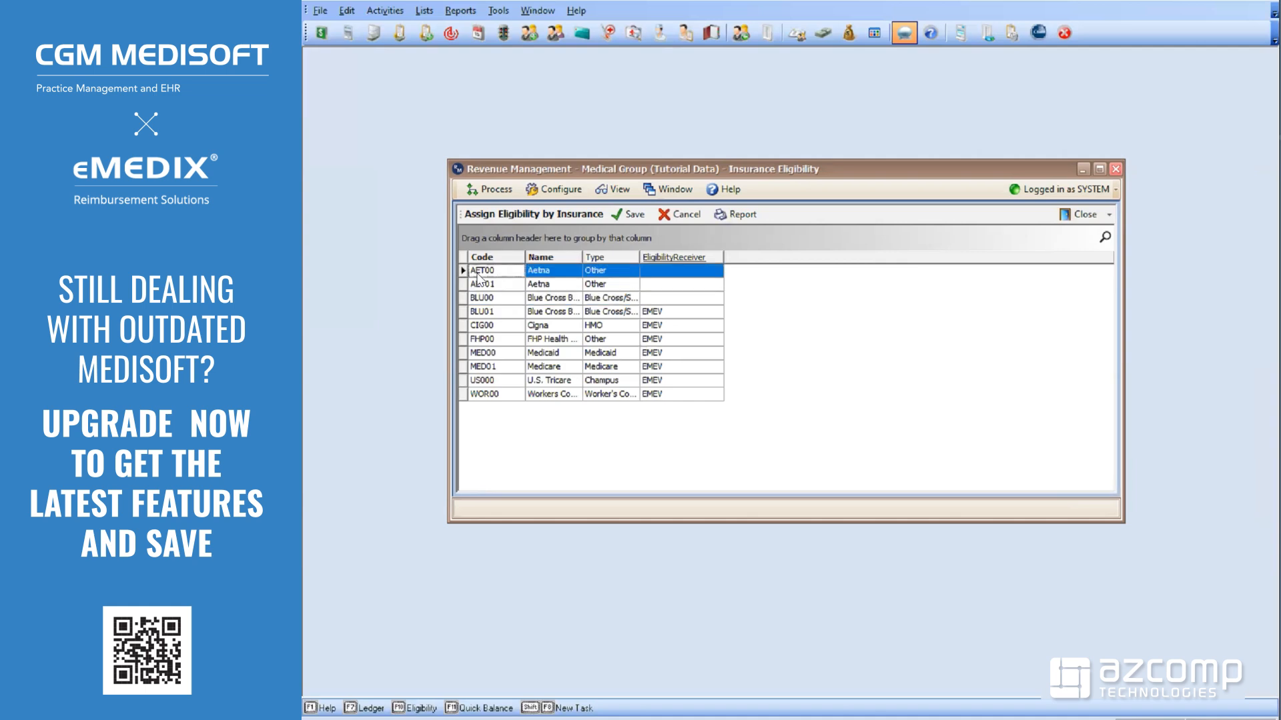
shift+click(496, 394)
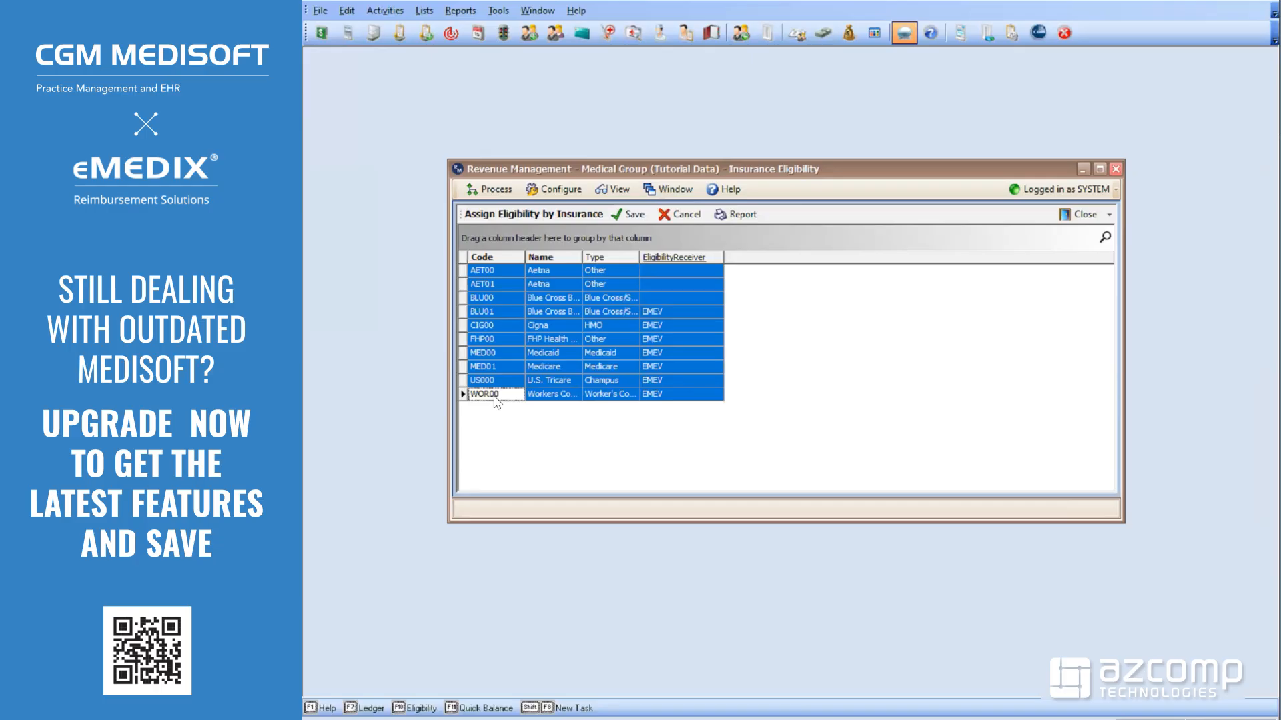
click(669, 274)
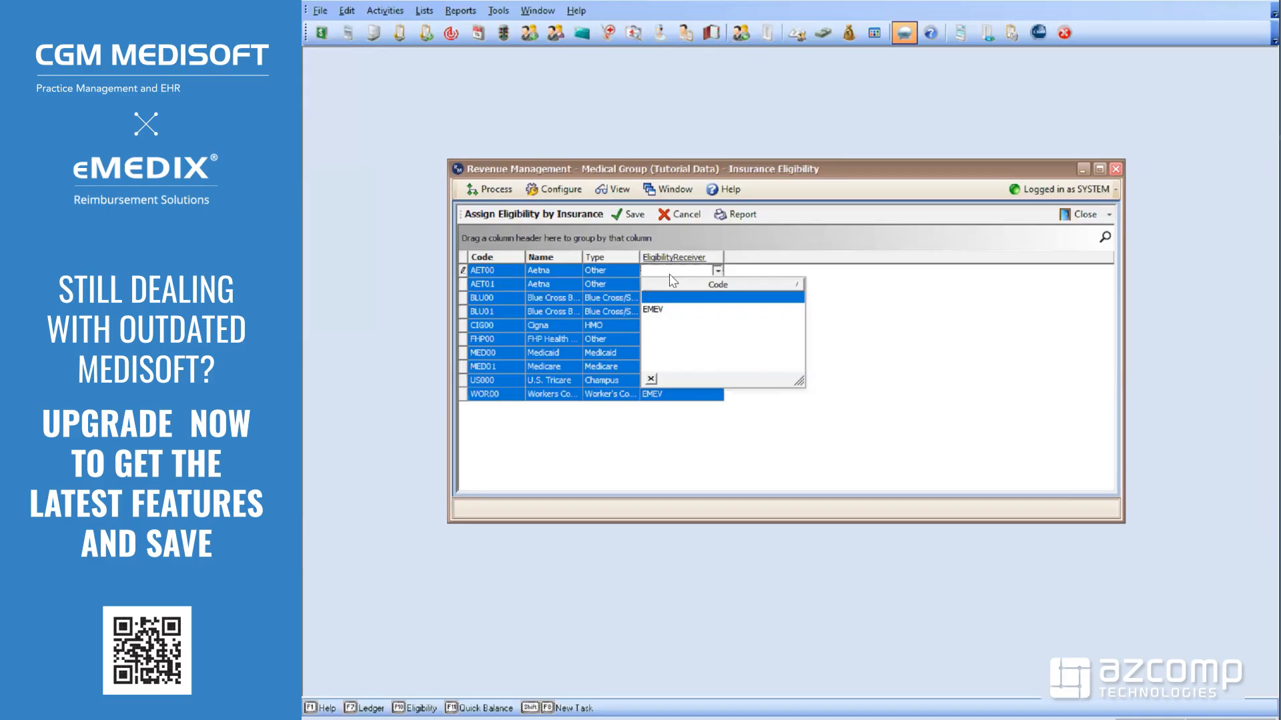
click(660, 311)
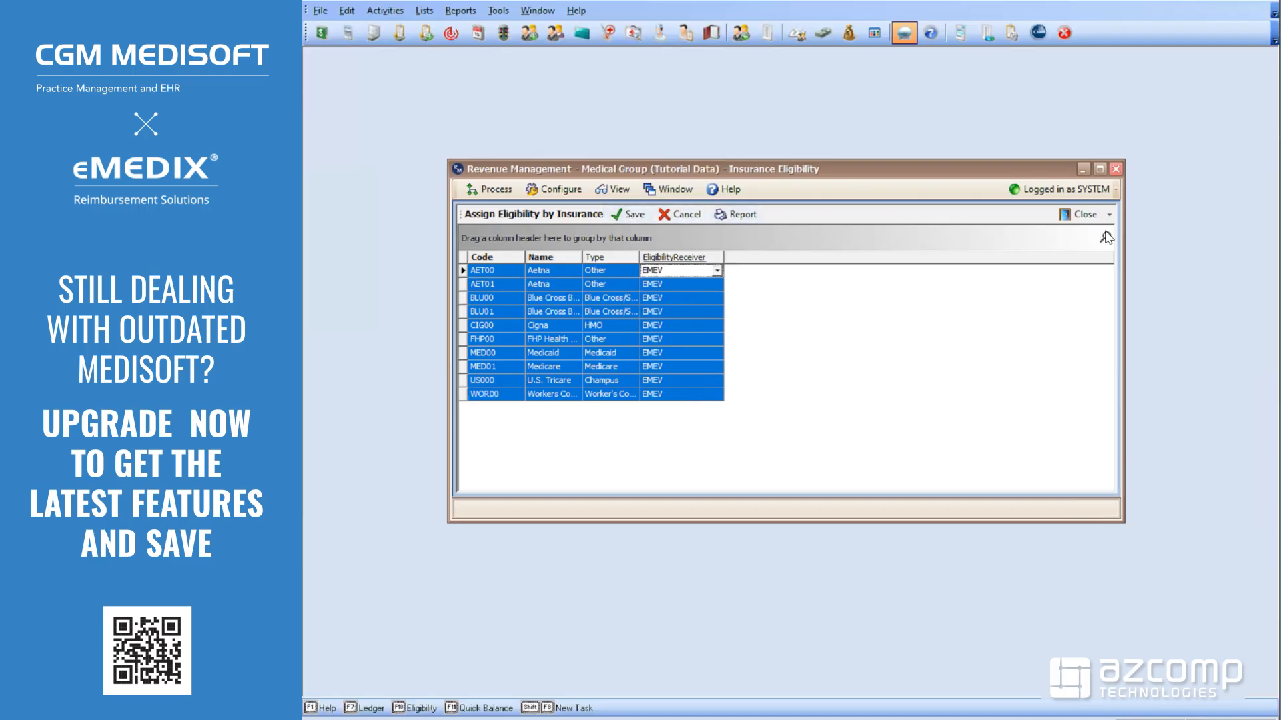
click(1081, 217)
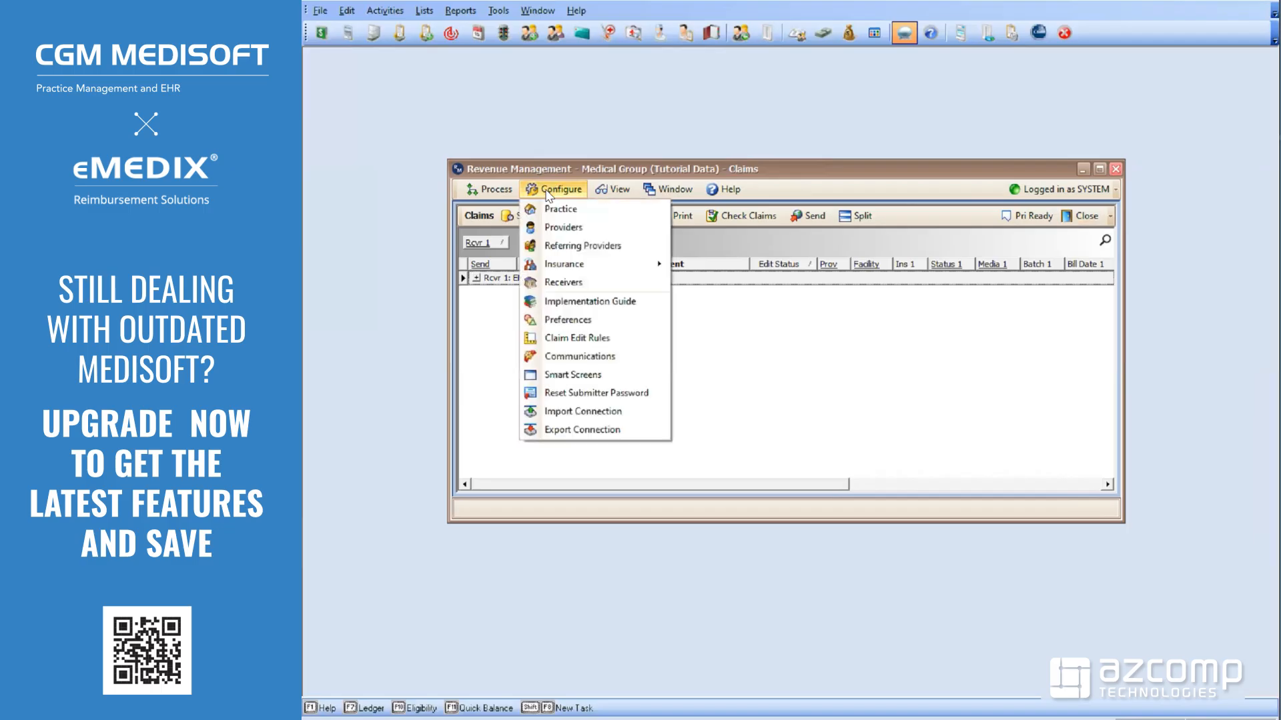
Open Configure > Receivers and select the EMEV eligibility receiver entry
click(558, 283)
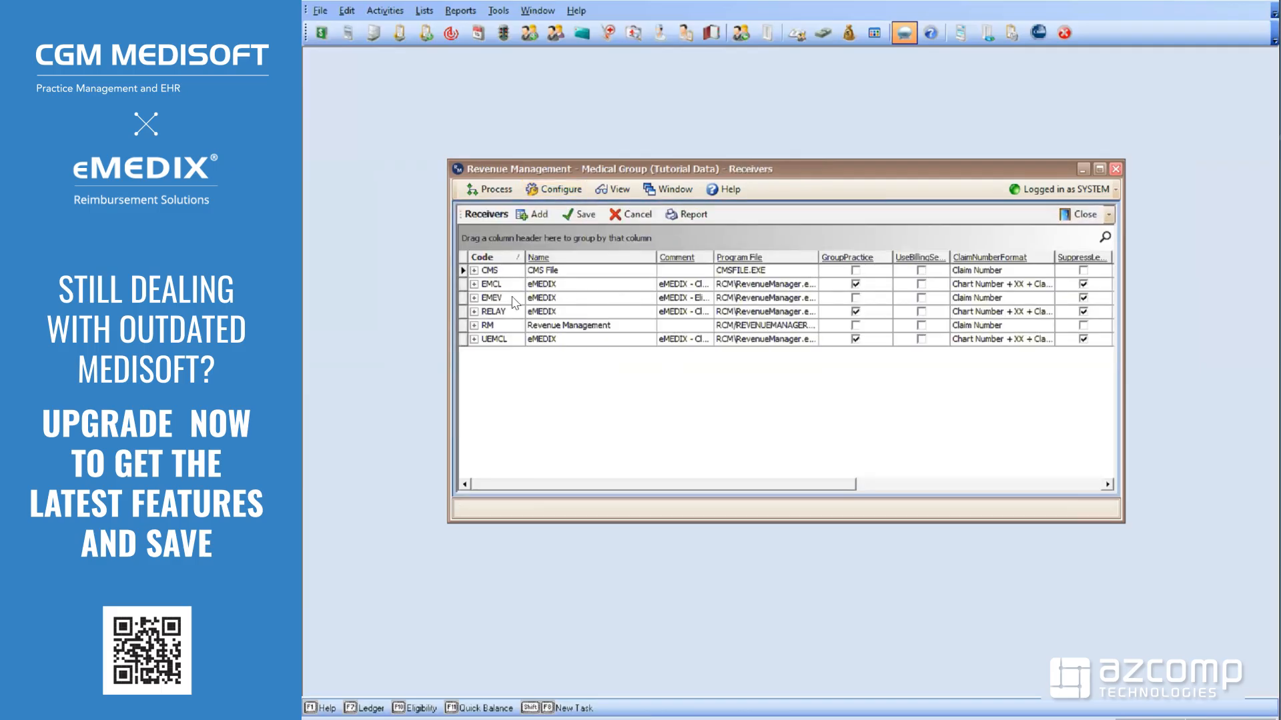
click(501, 300)
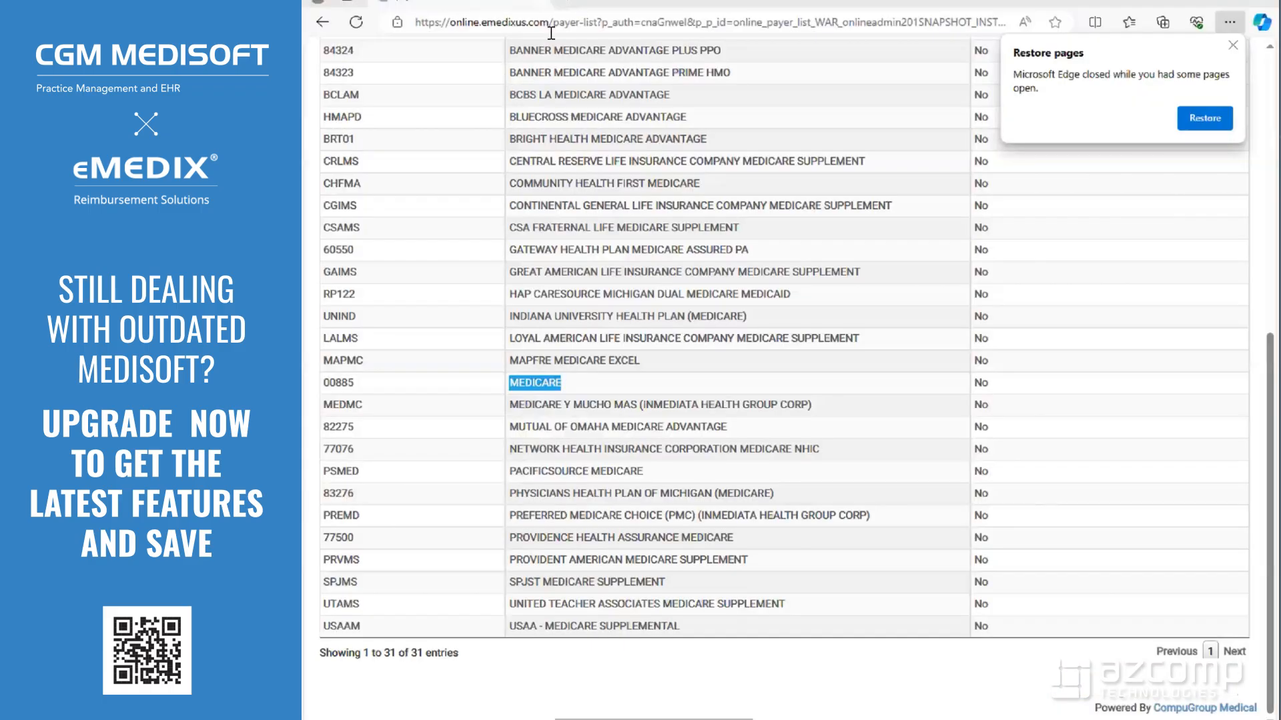
Clear 'medicare' from Payer Name and reload online.emedixus.com/payer-list in Edge
scroll(568, 266, up, 8)
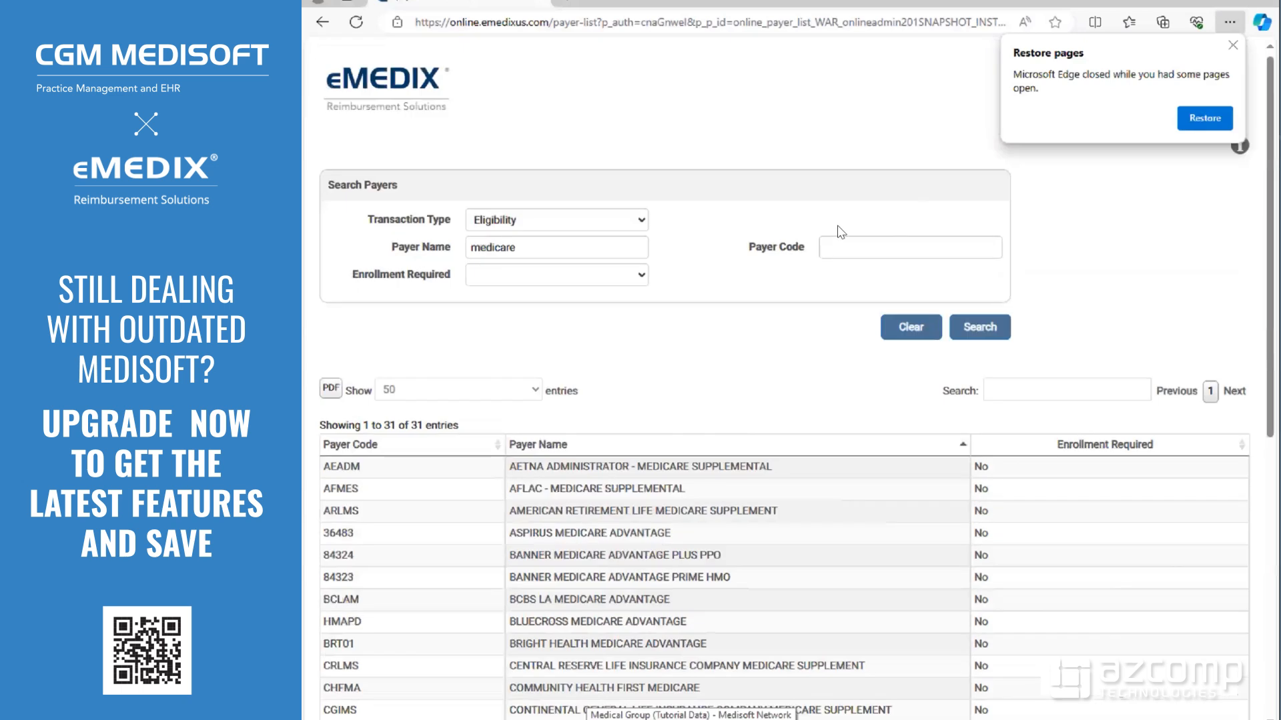
drag(541, 255, 409, 275)
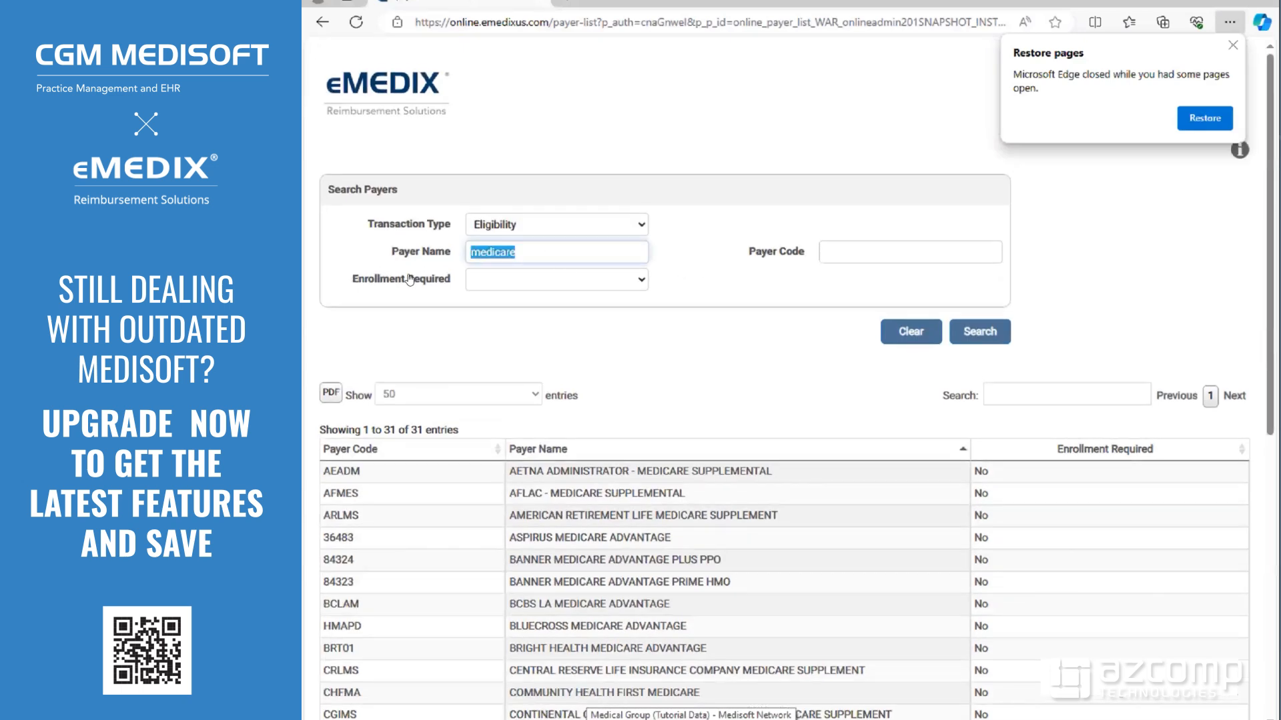
key(BackSpace)
click(543, 20)
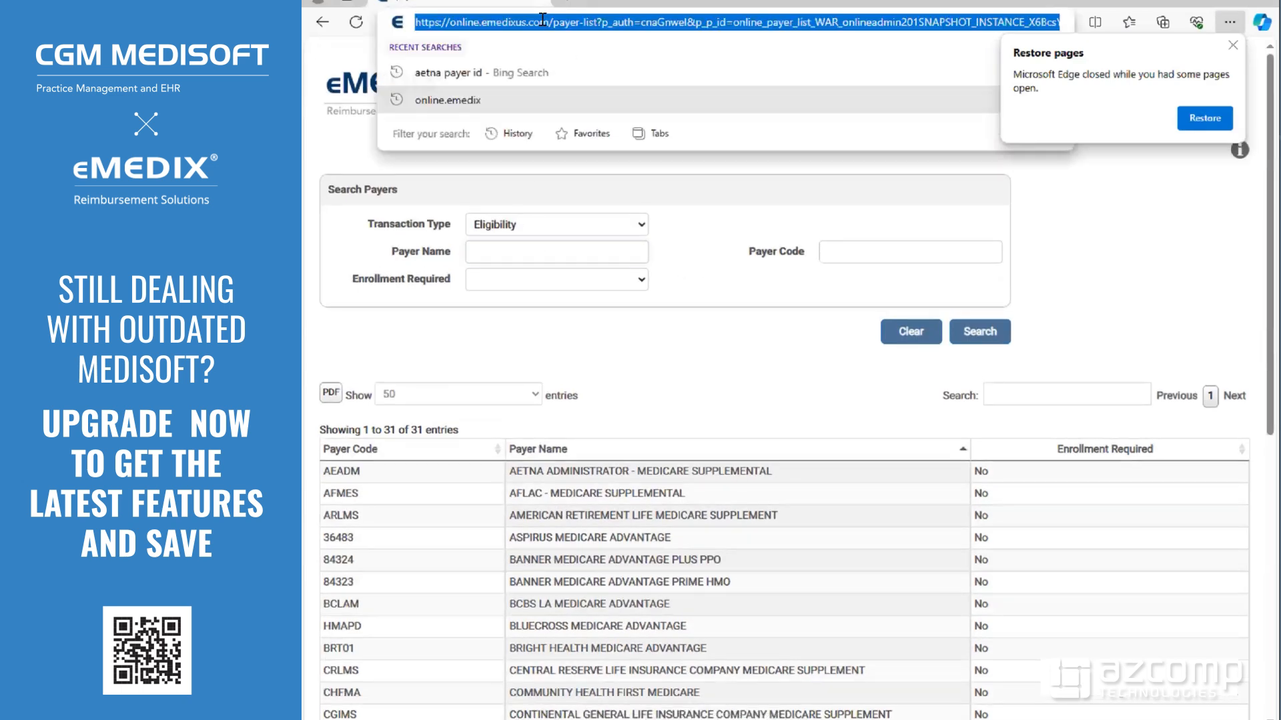
text(onlin.emedi)
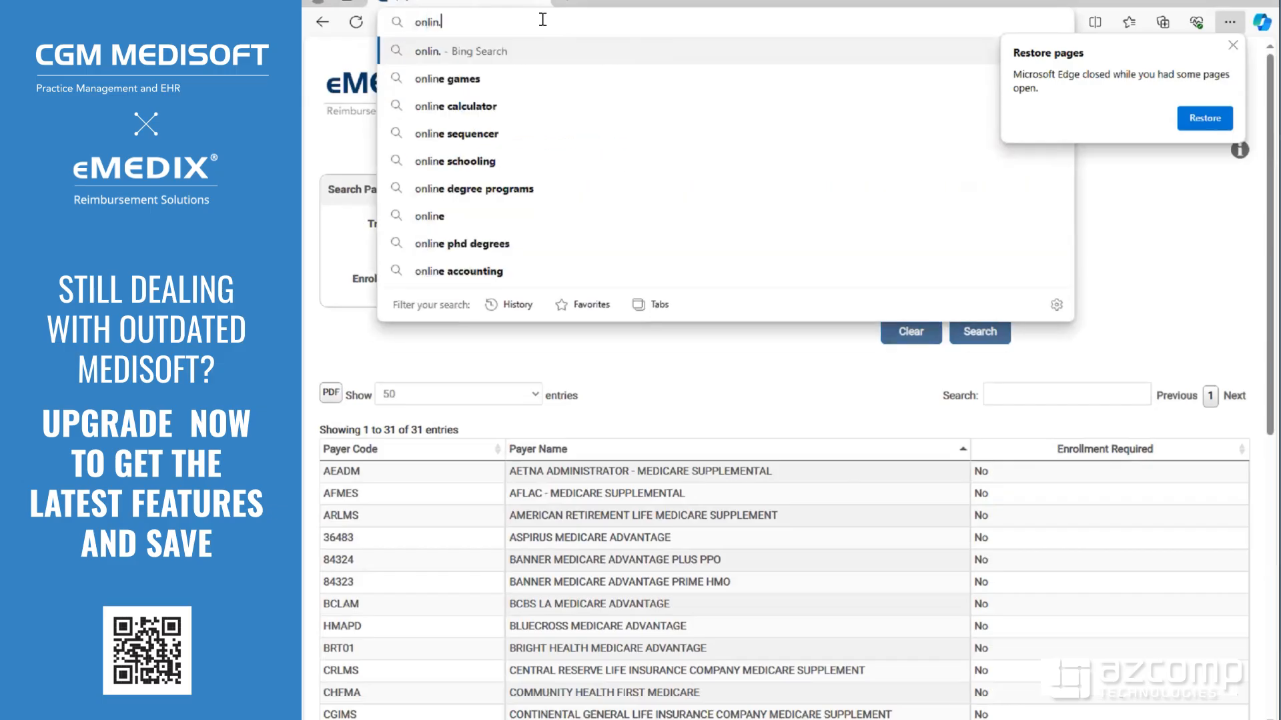
key(BackSpace)
key(BackSpace)
key(BackSpace)
key(BackSpace)
key(BackSpace)
key(BackSpace)
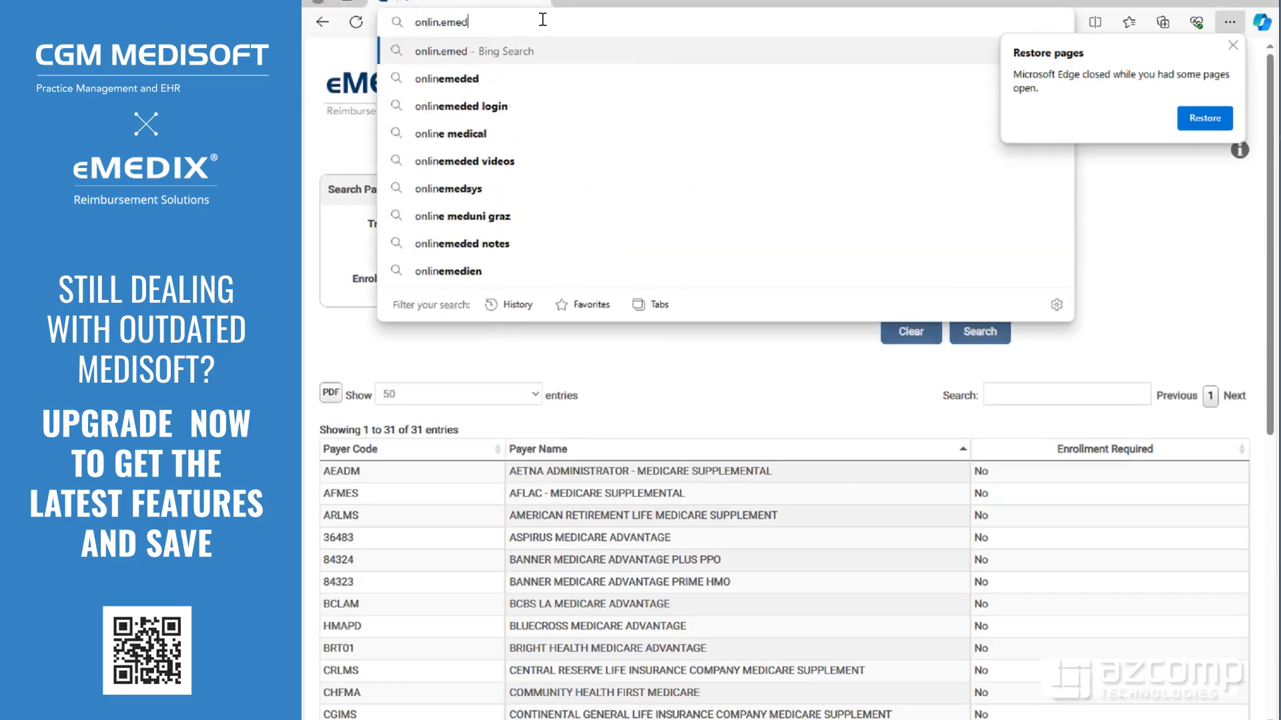
text(e.eme)
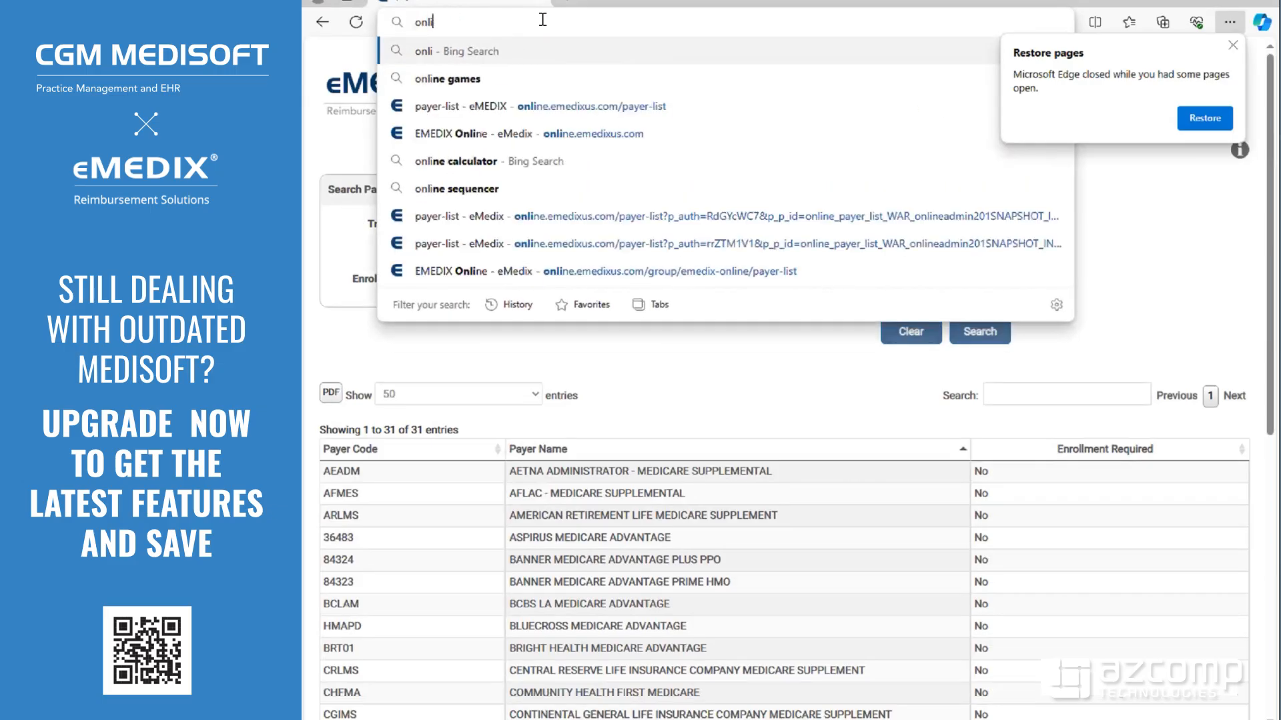
text(dix)
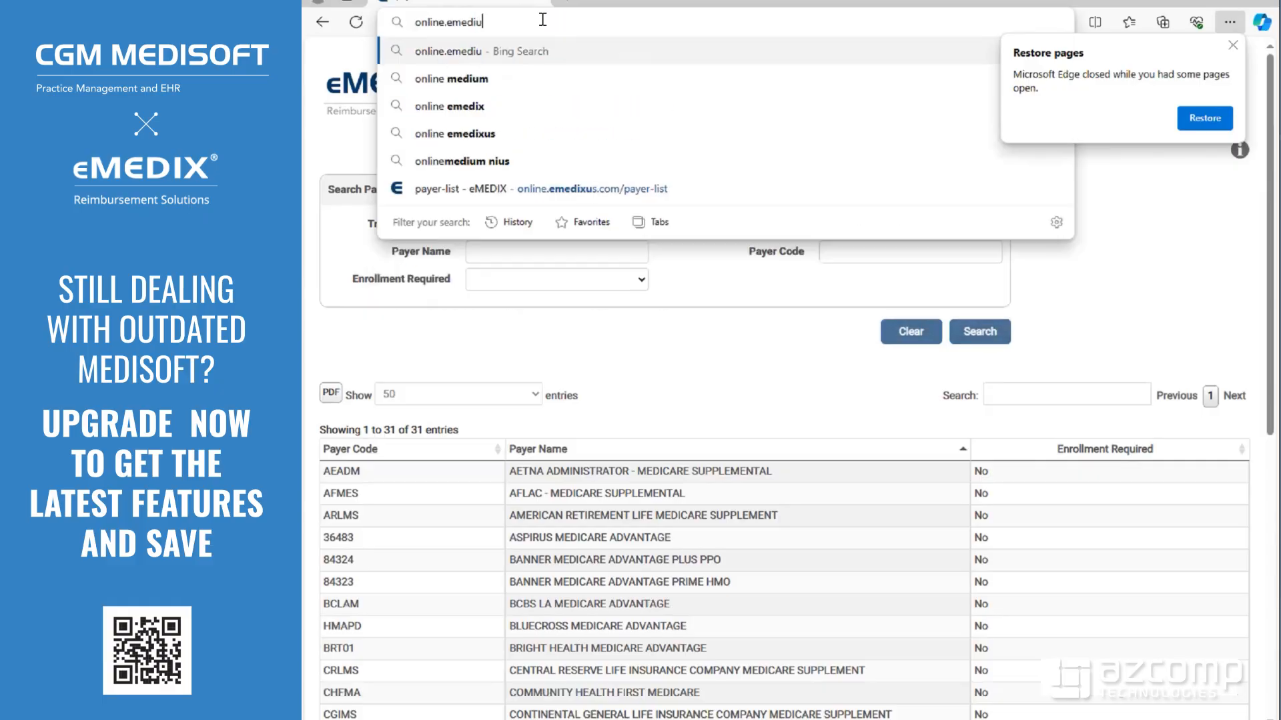
key(BackSpace)
text(x)
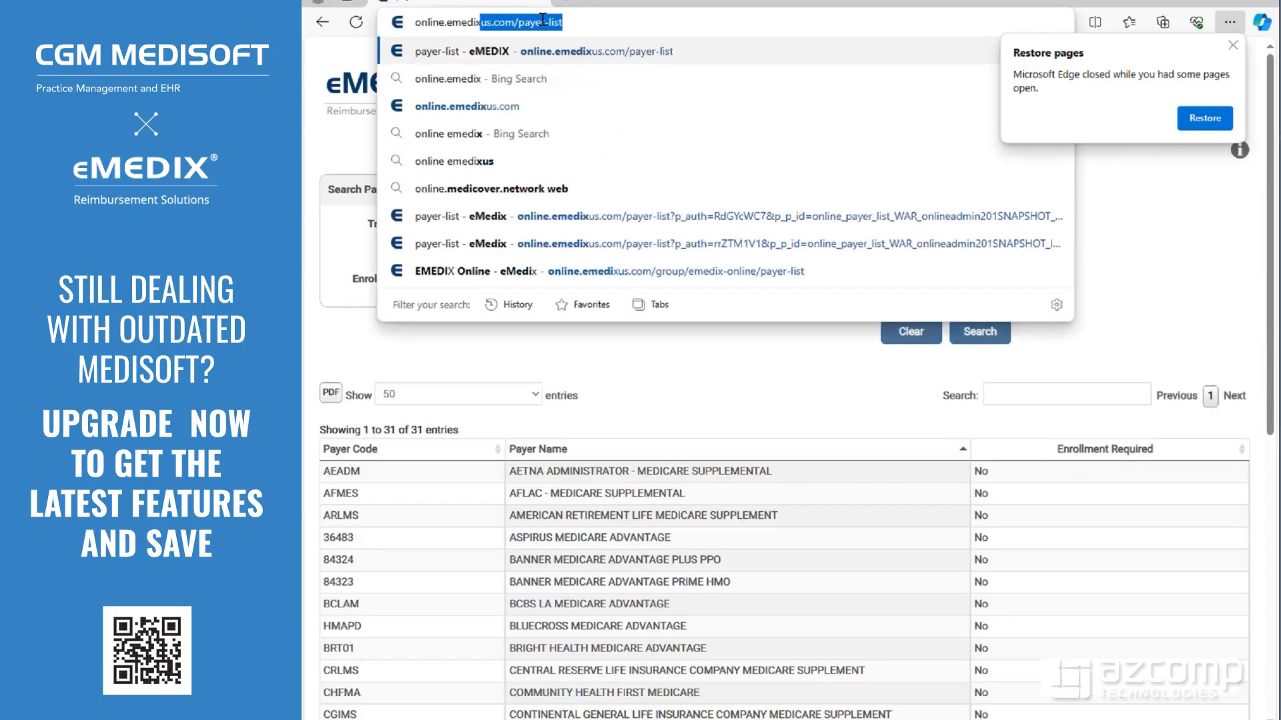
text(us.com/p)
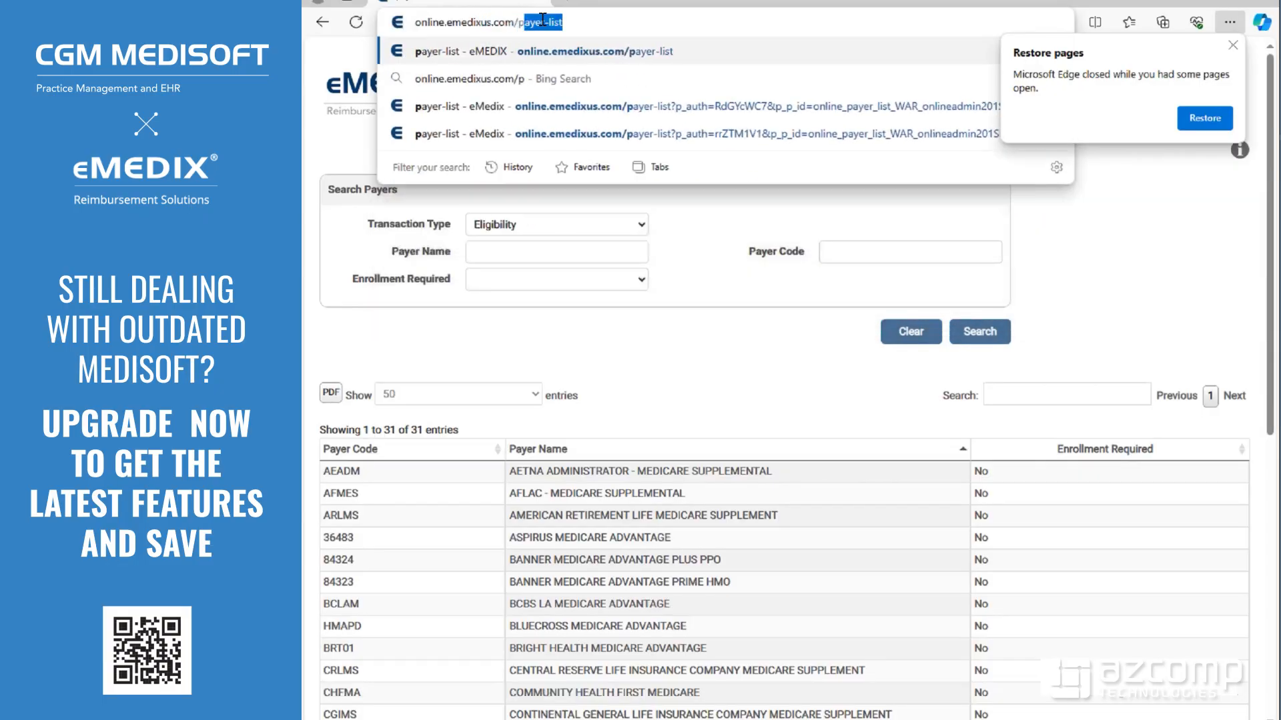
text(ayer-list)
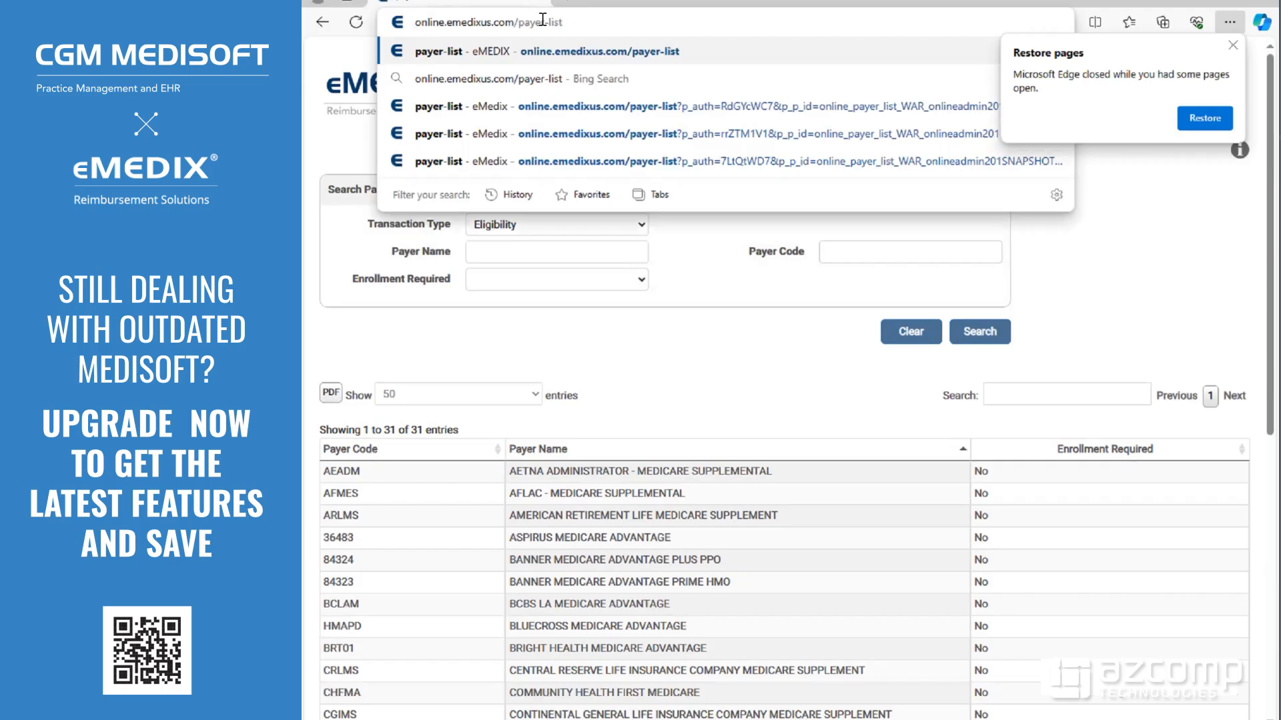
key(Return)
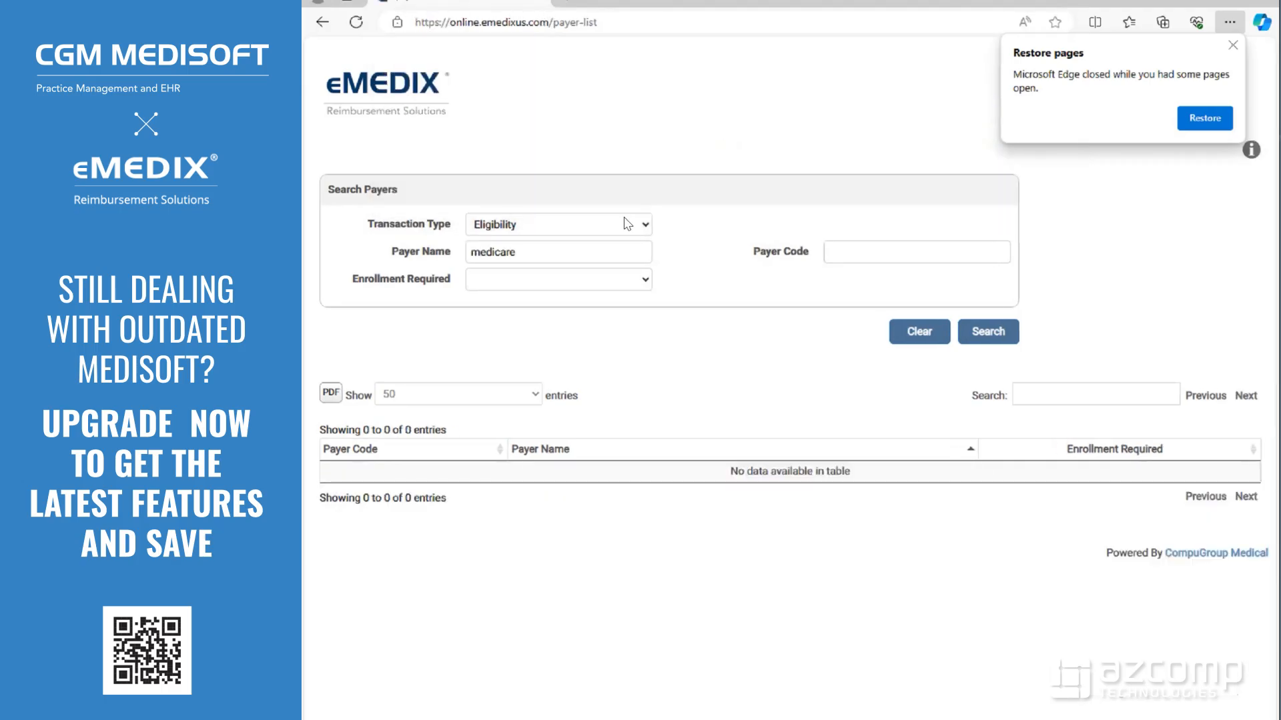
Re-run the eMEDIX payer search for 'medicare' with Transaction Type reset to Eligibility
drag(521, 253, 427, 257)
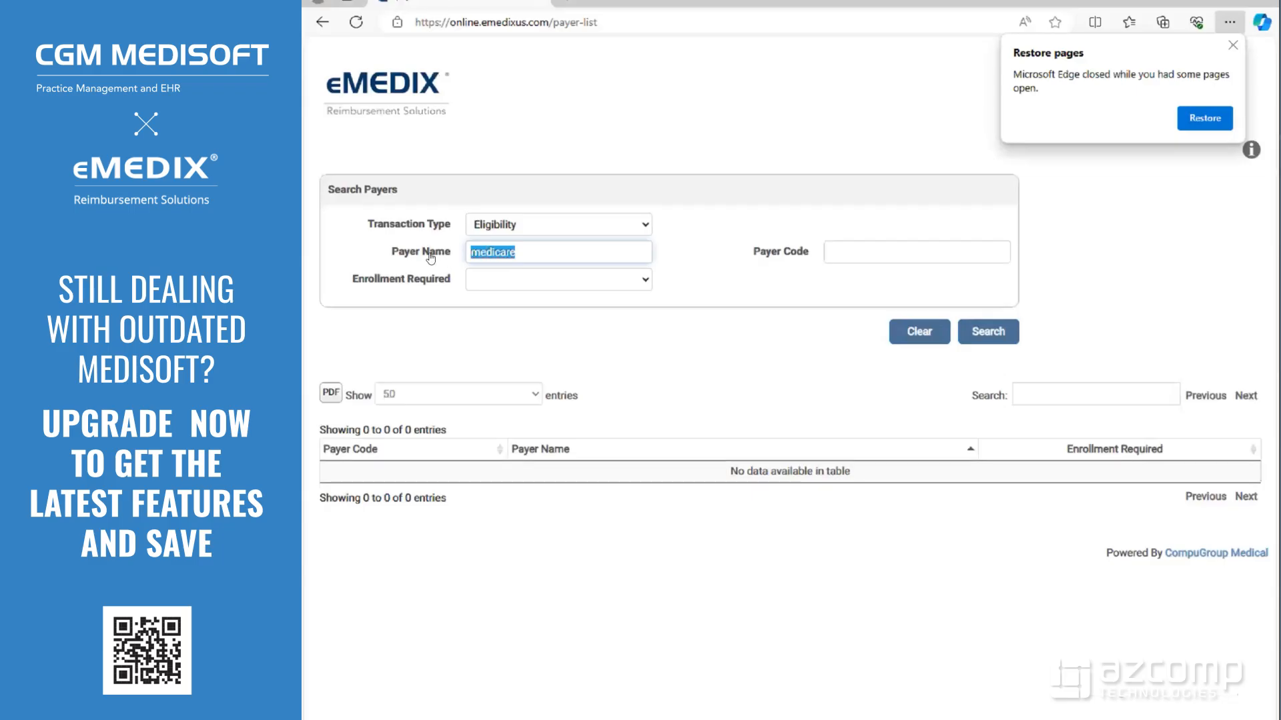
key(BackSpace)
click(642, 230)
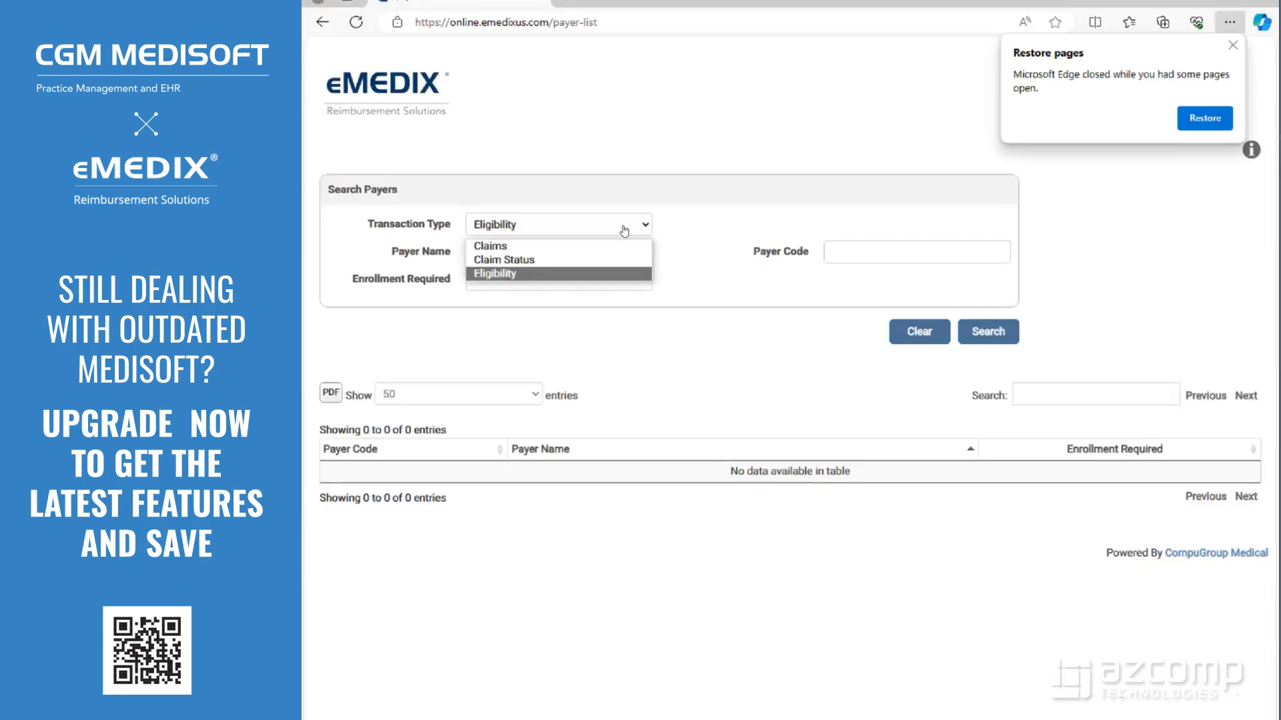
click(476, 246)
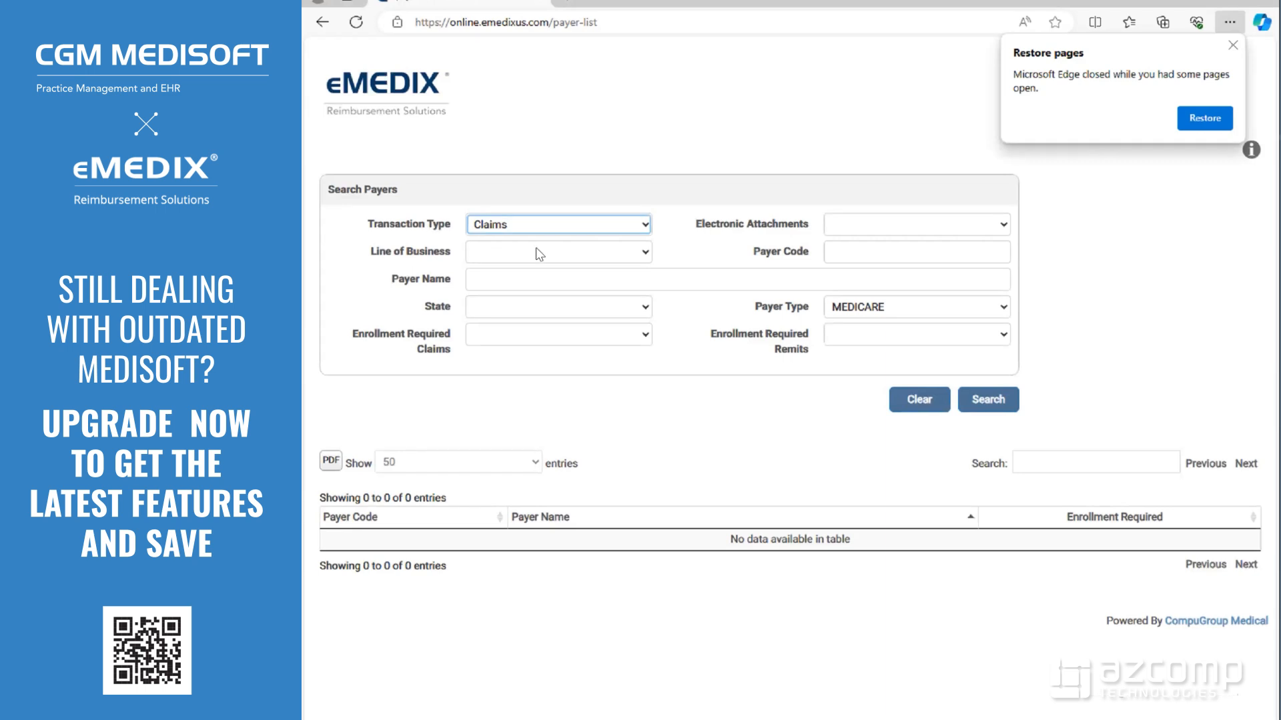
click(644, 228)
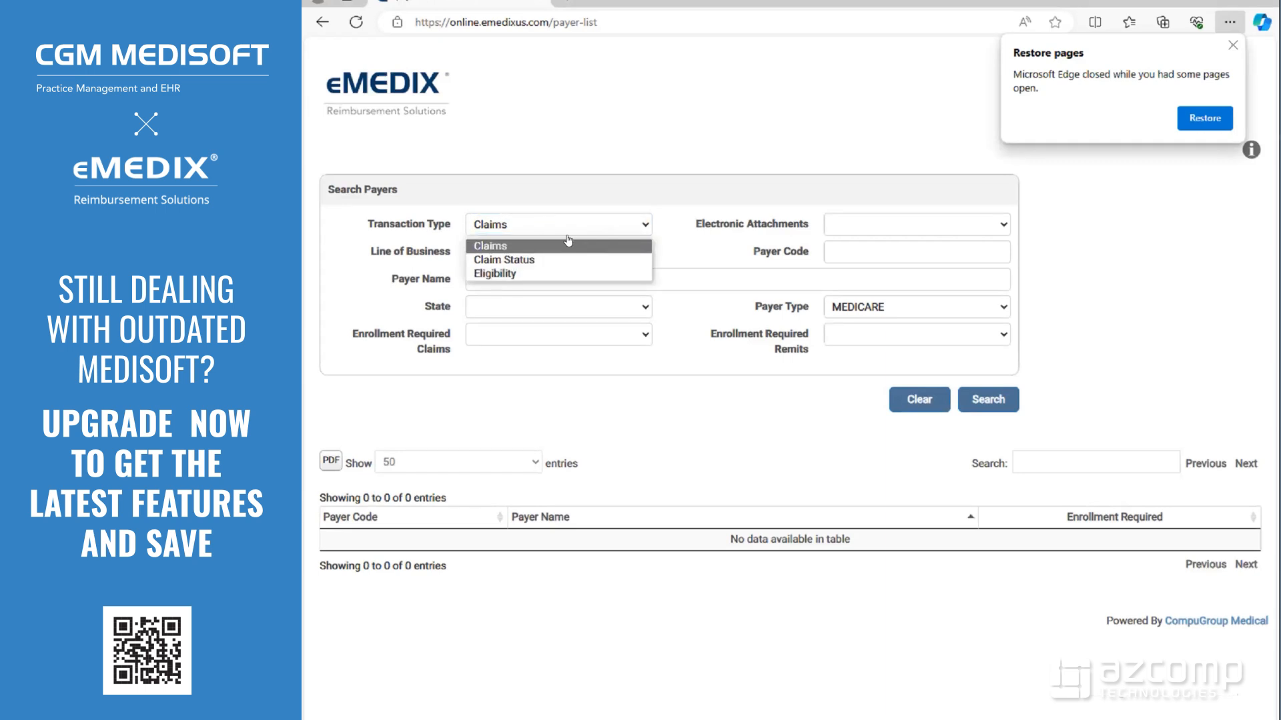
click(483, 274)
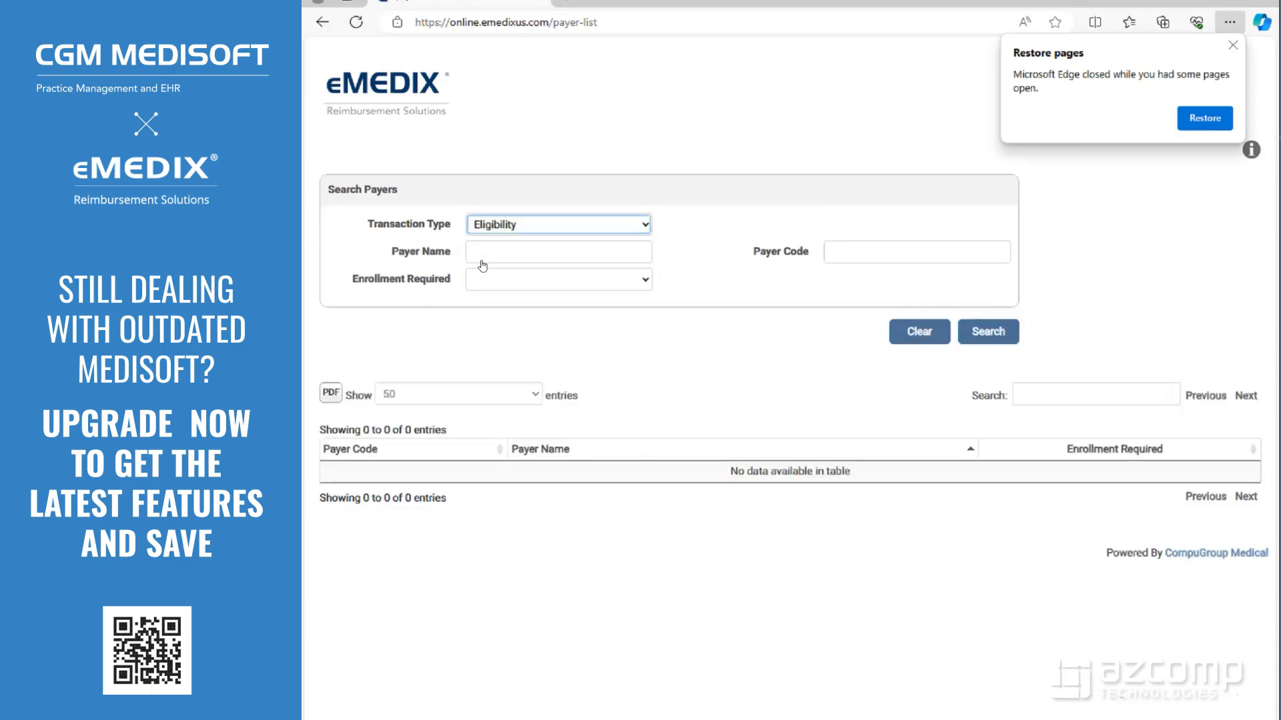
click(486, 254)
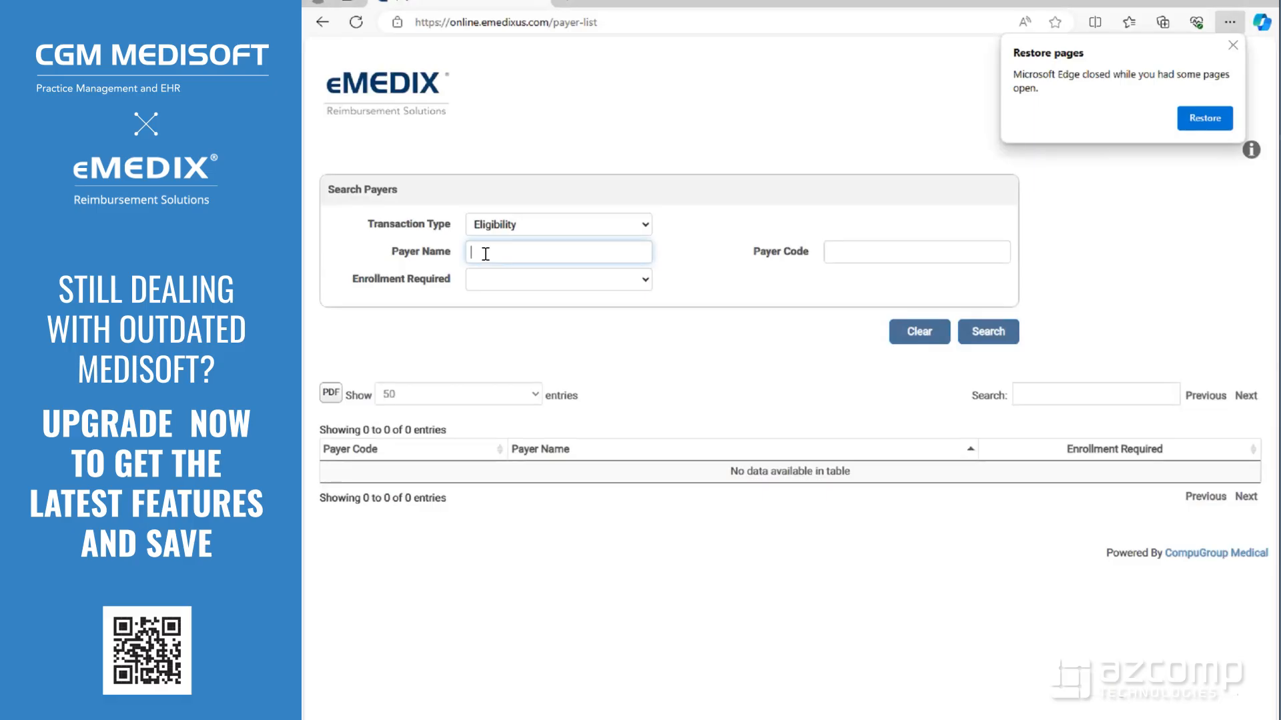
text(medicare)
click(993, 332)
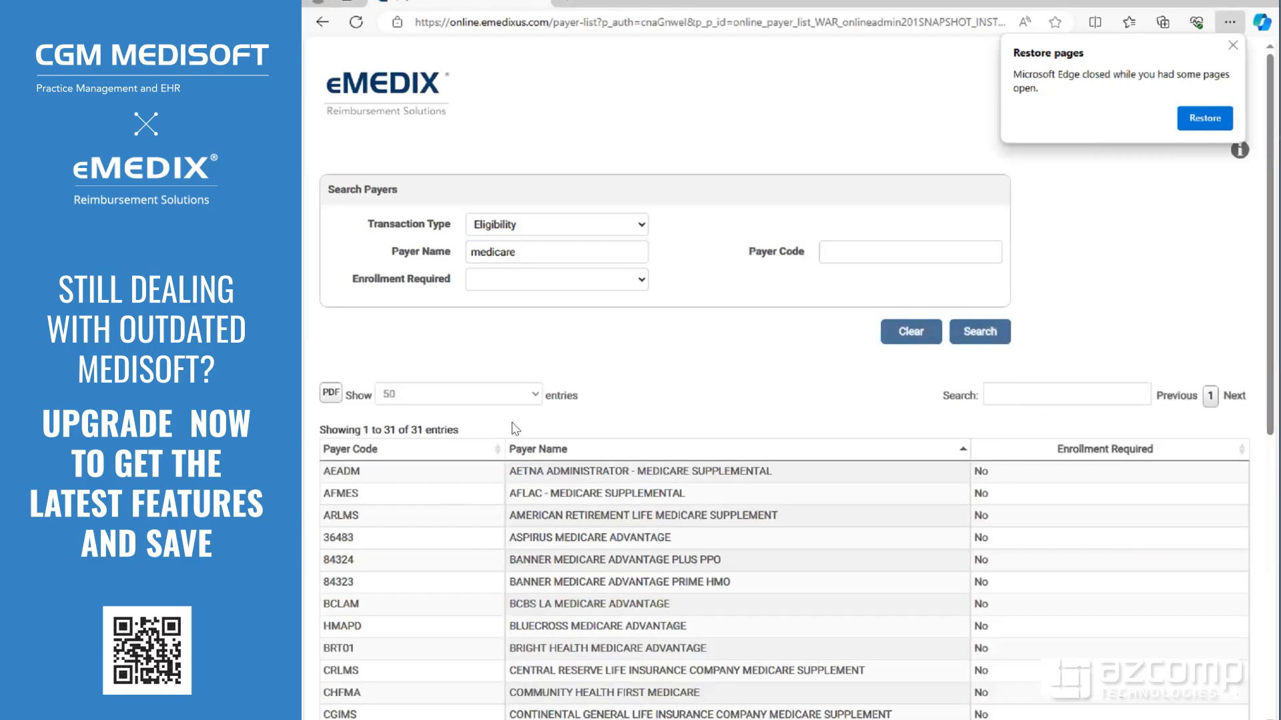
Locate the MEDICARE payer row and select its payer code 00885
scroll(512, 424, down, 3)
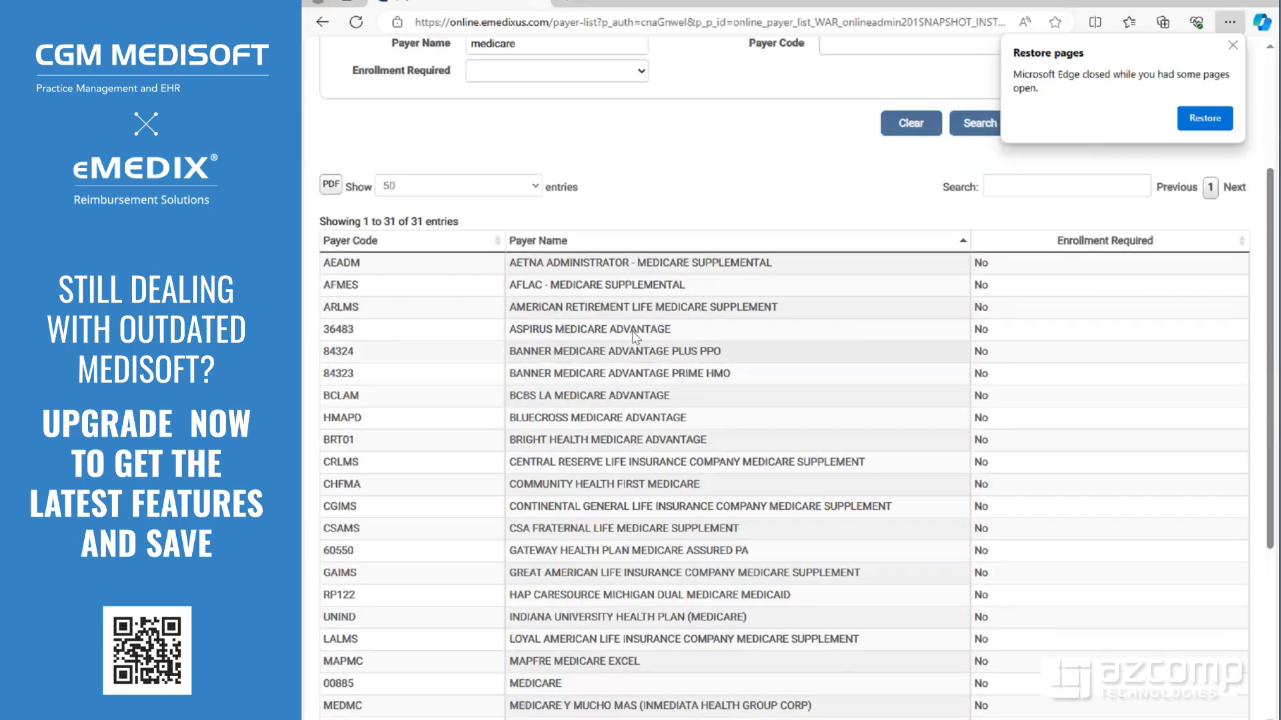
double_click(589, 329)
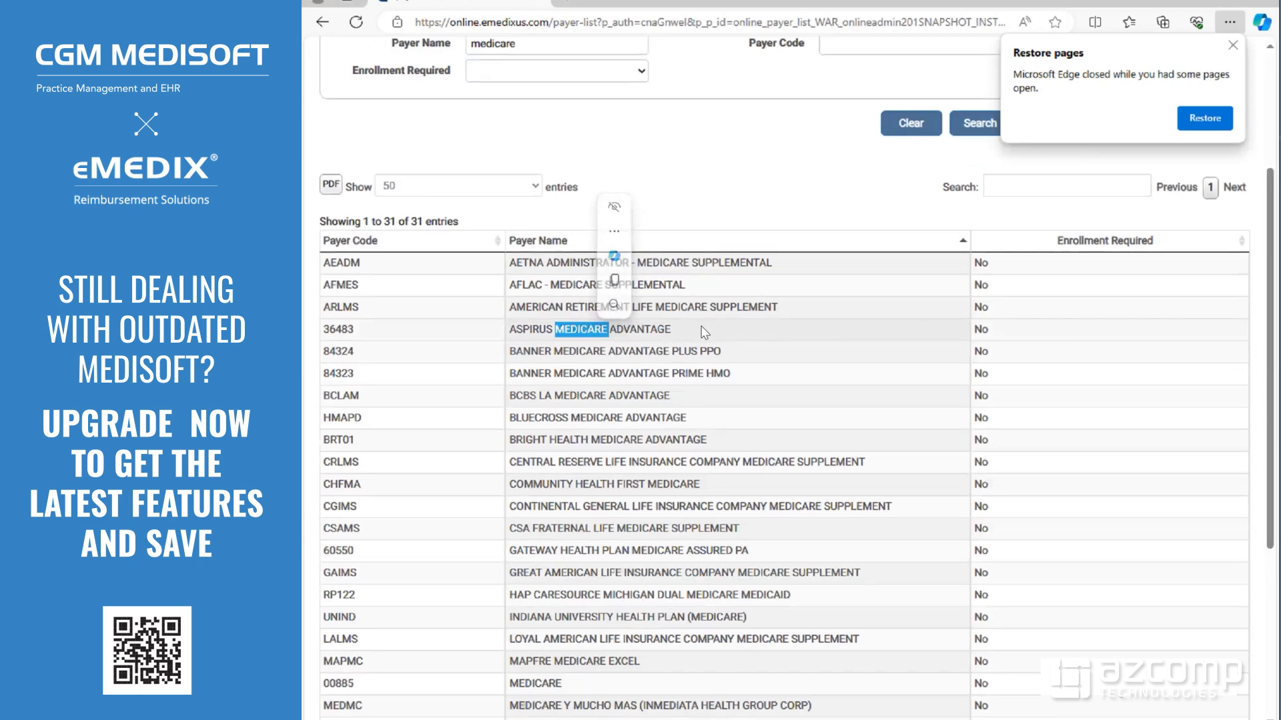
scroll(687, 387, down, 3)
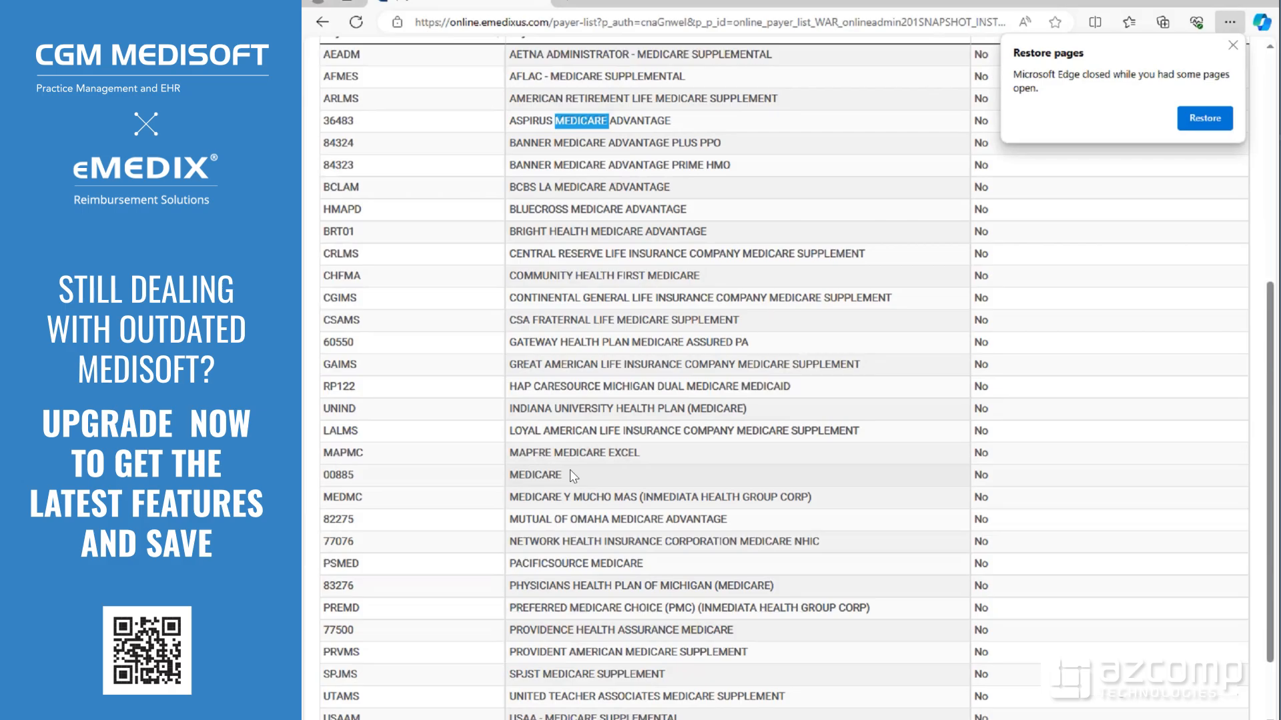
drag(566, 472, 309, 472)
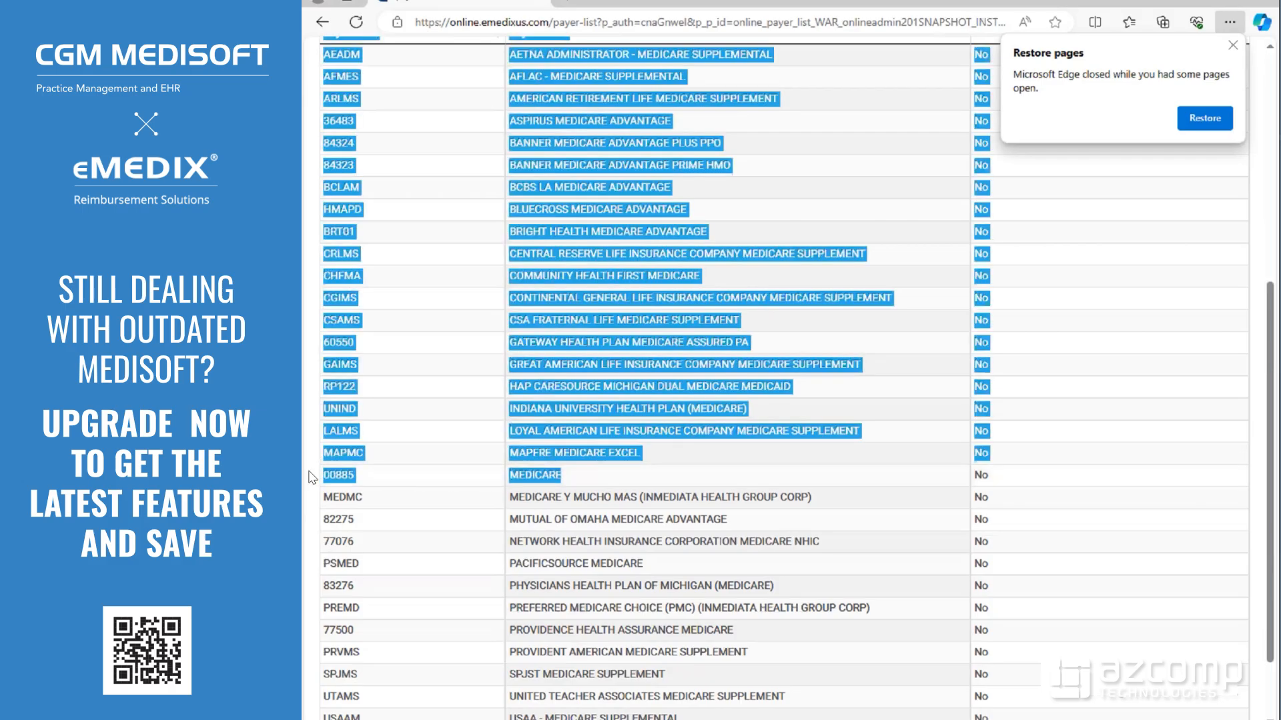
click(426, 474)
drag(571, 475, 504, 478)
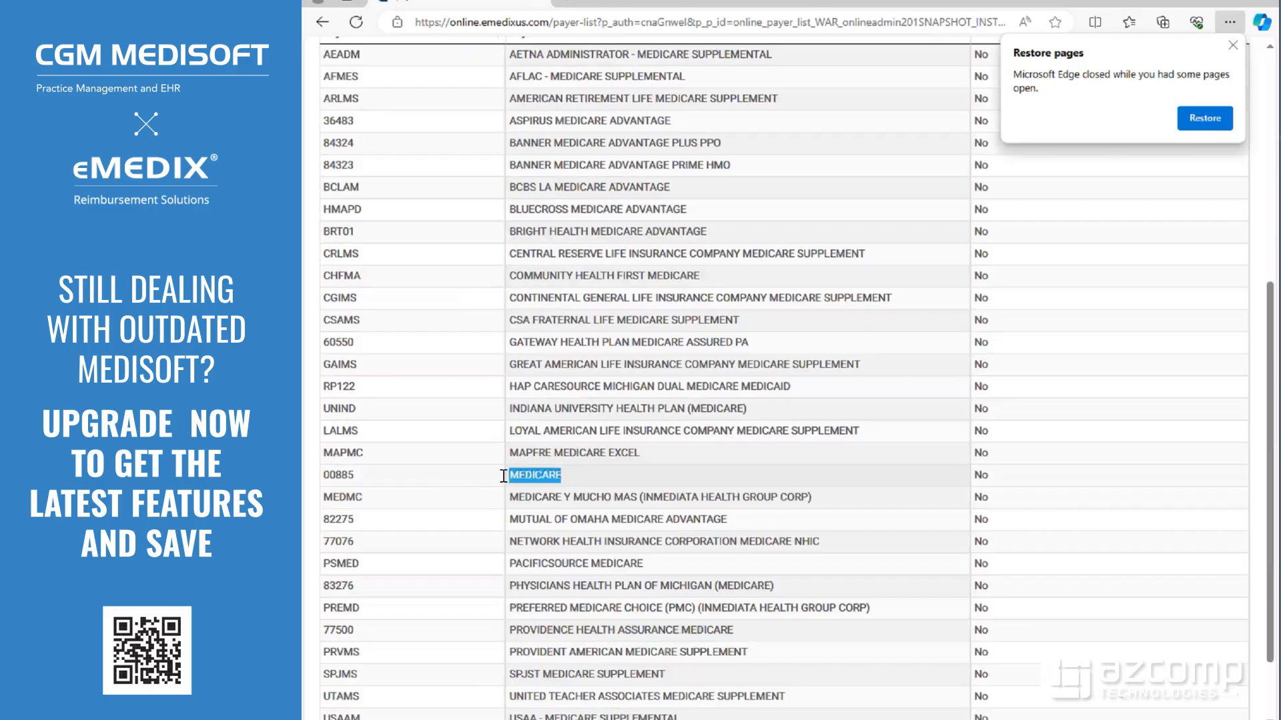
double_click(331, 473)
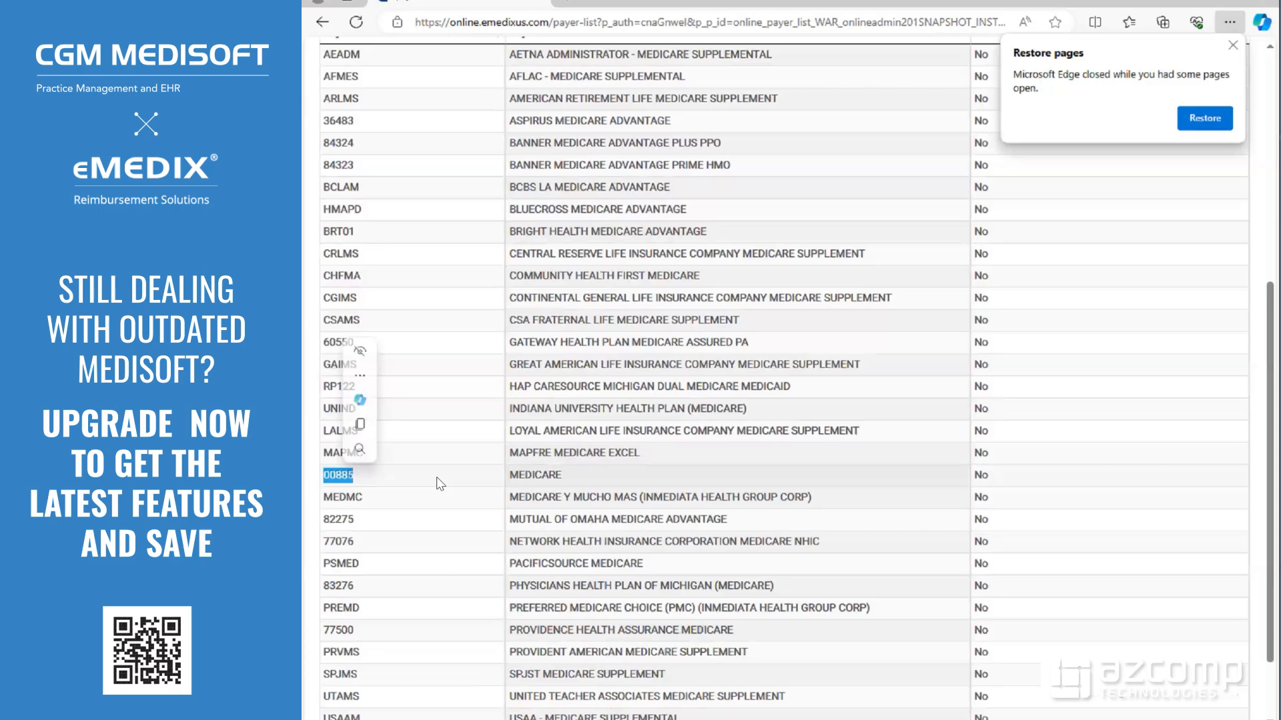
Copy payer code 00885 and switch back to Medisoft
right_click(331, 475)
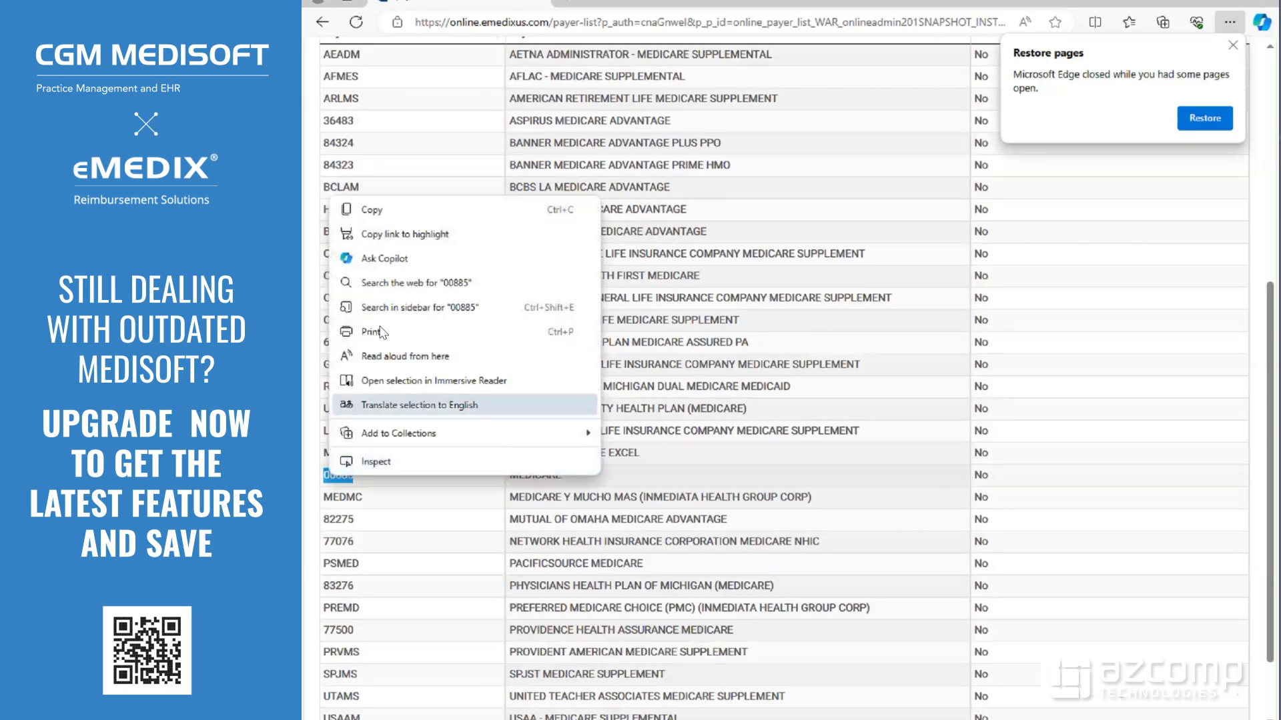
click(373, 209)
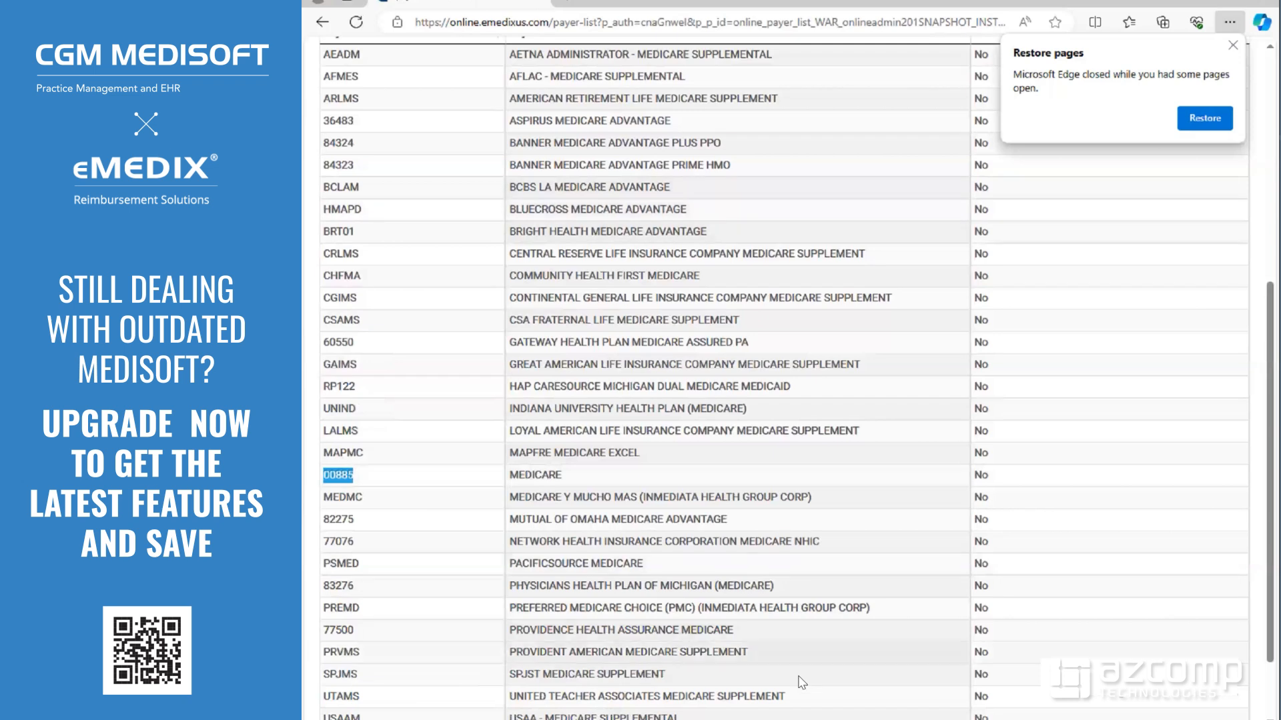
click(693, 719)
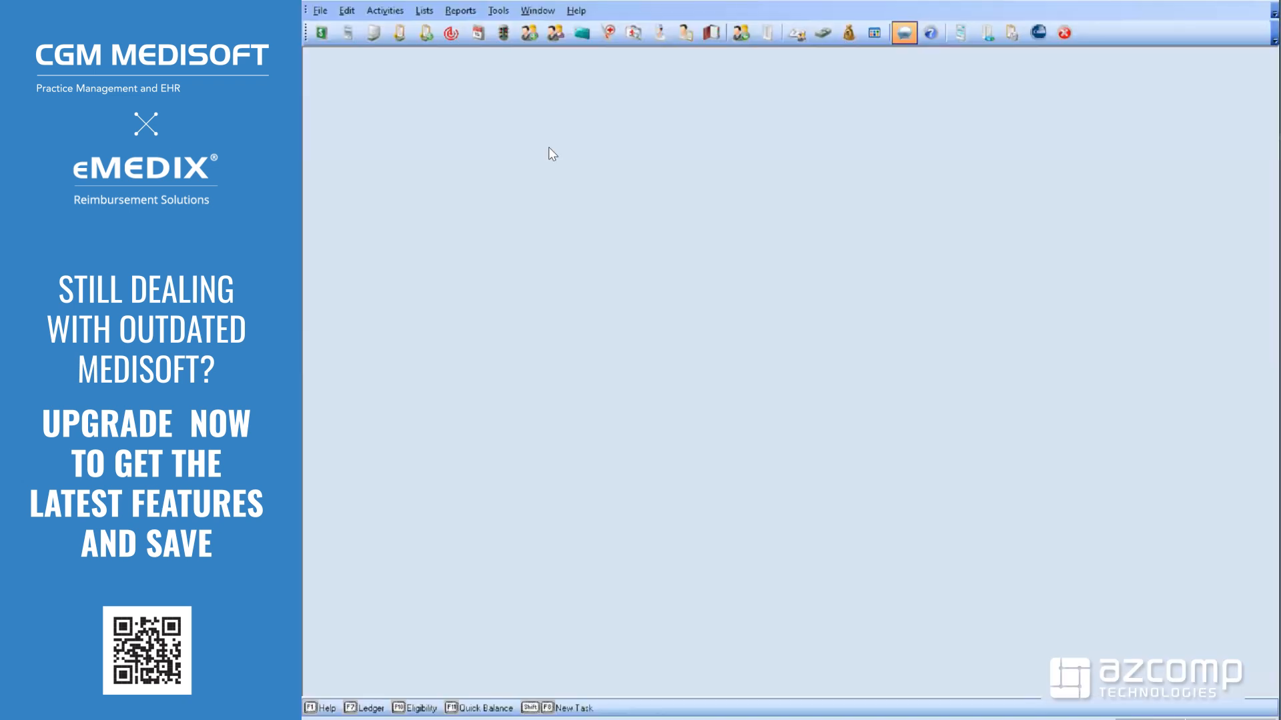
Open the Insurance Carriers list from the Lists menu
click(424, 12)
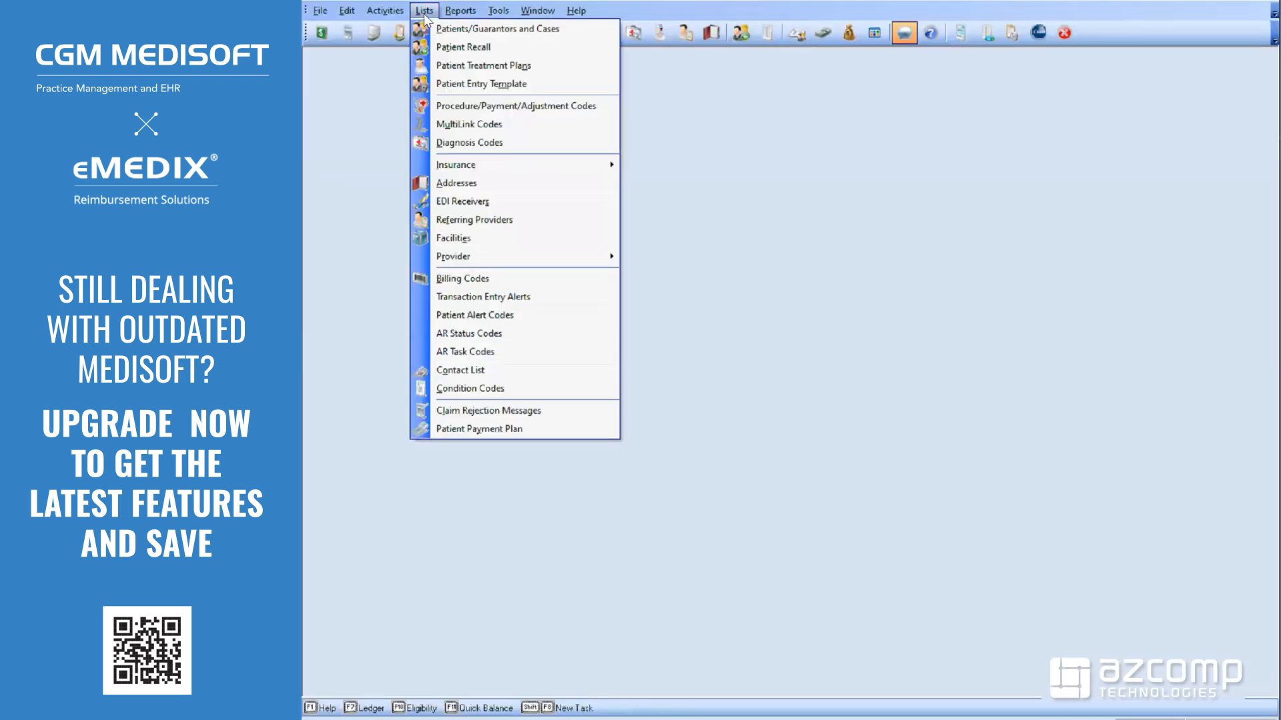
mouse_move(581, 164)
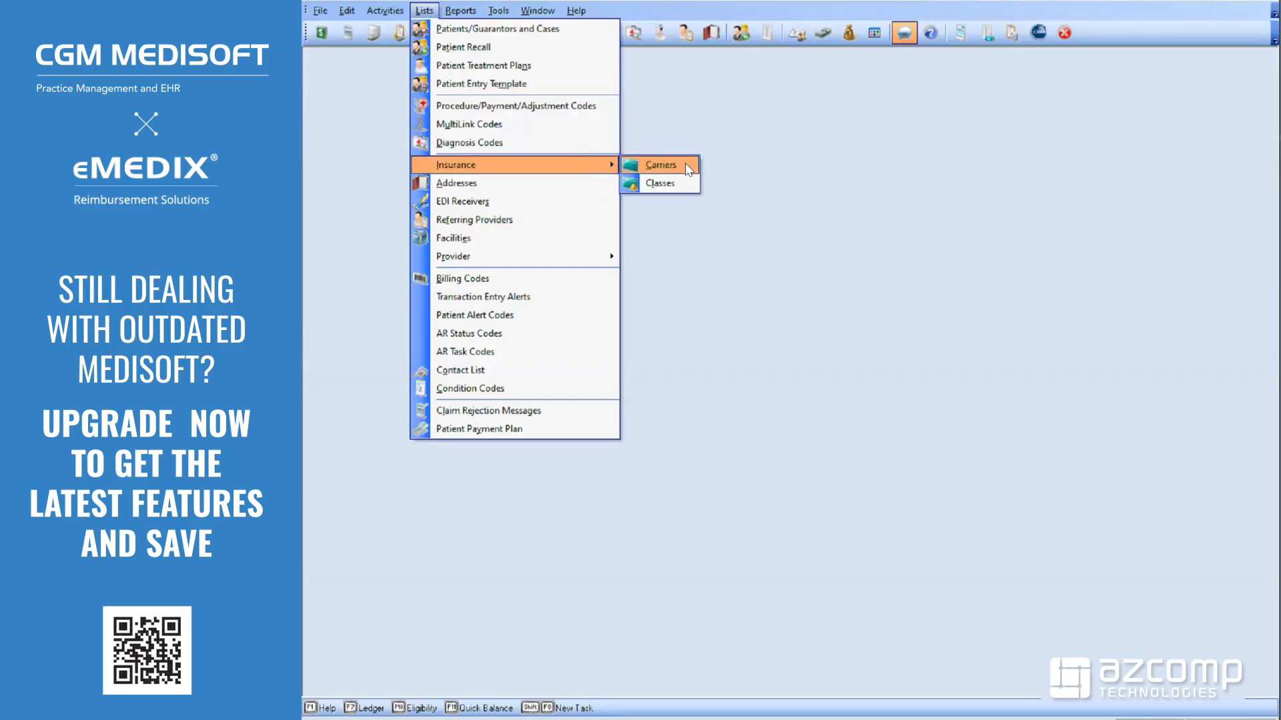
click(686, 163)
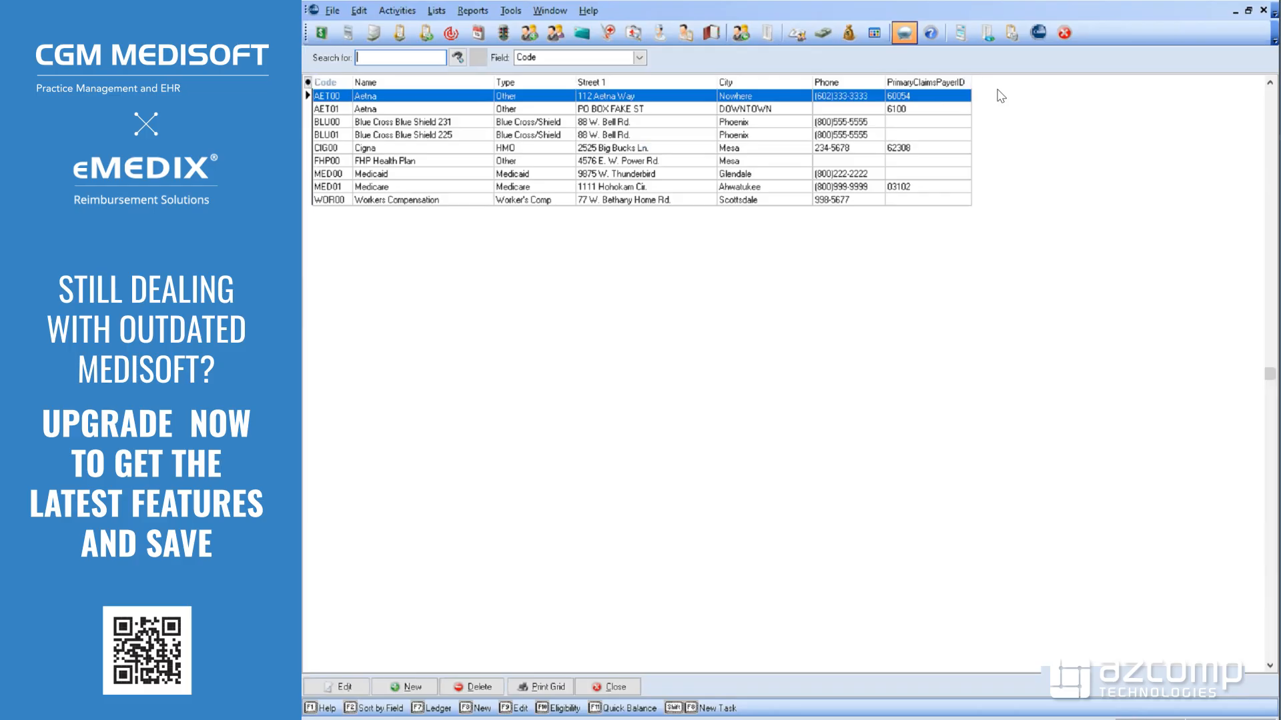
Add the PrimaryEligibilityPayerID field as a new column in the carrier grid
click(308, 83)
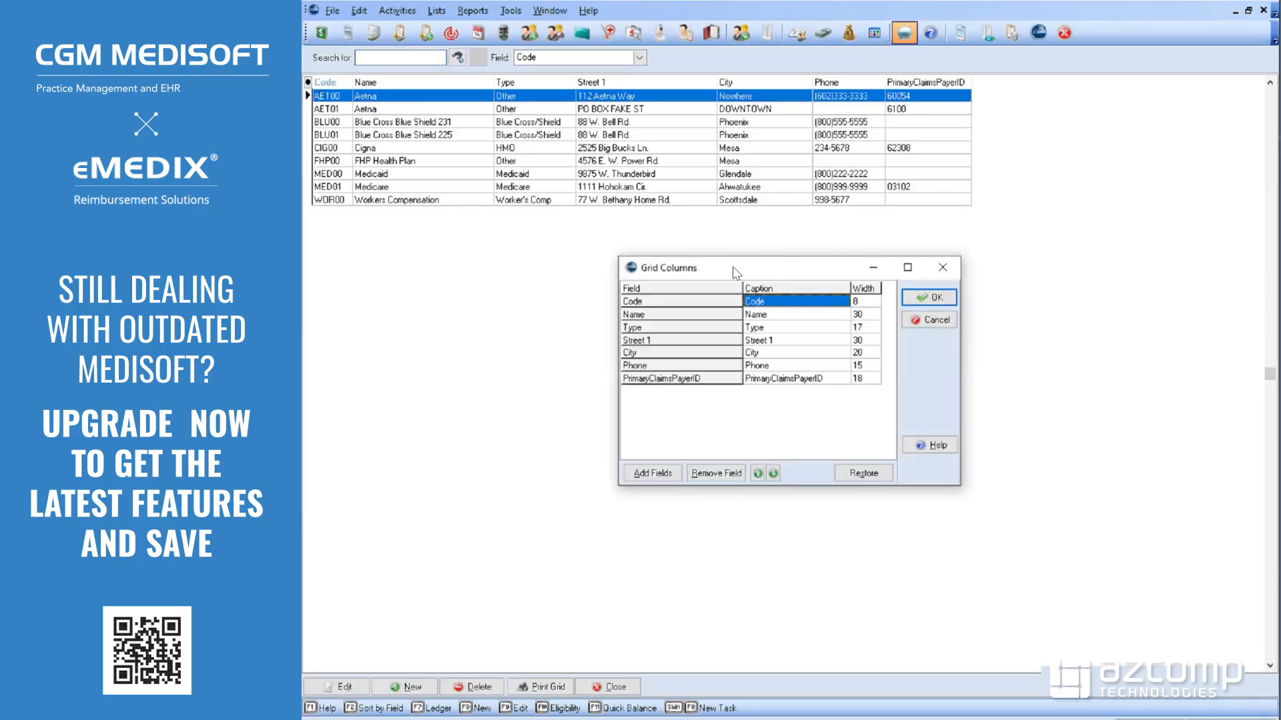
click(647, 476)
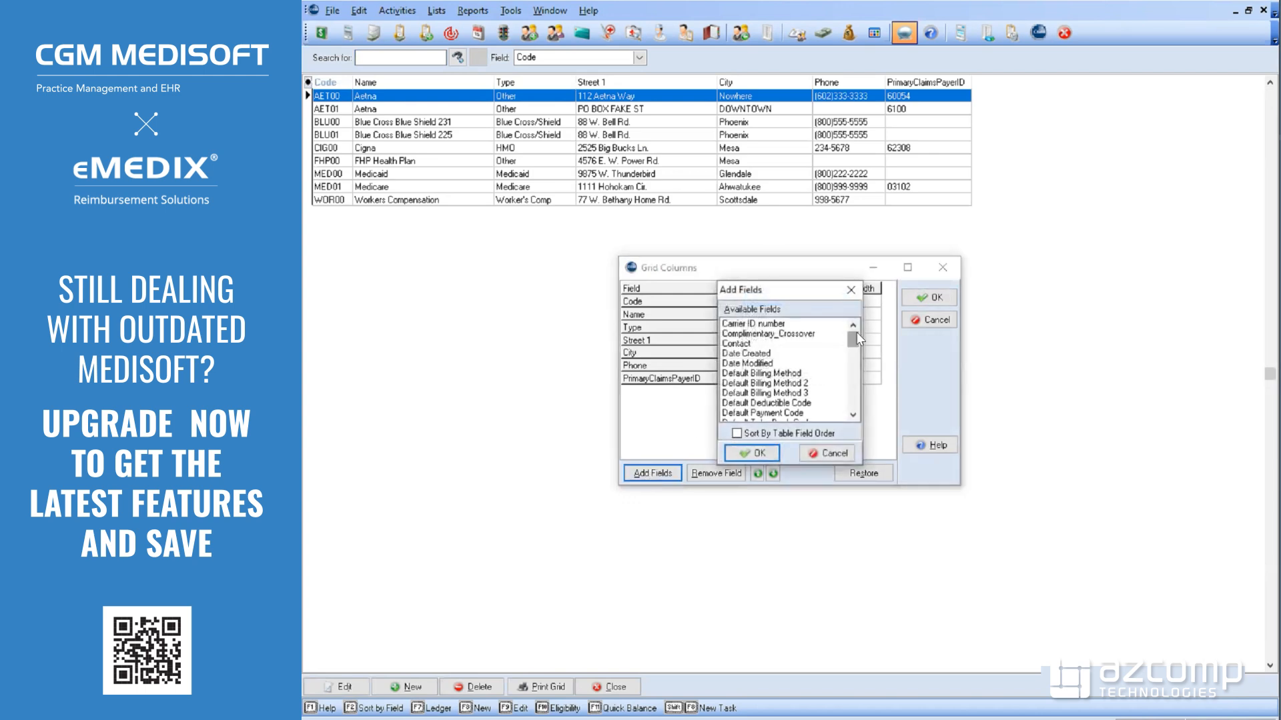
drag(854, 338, 853, 392)
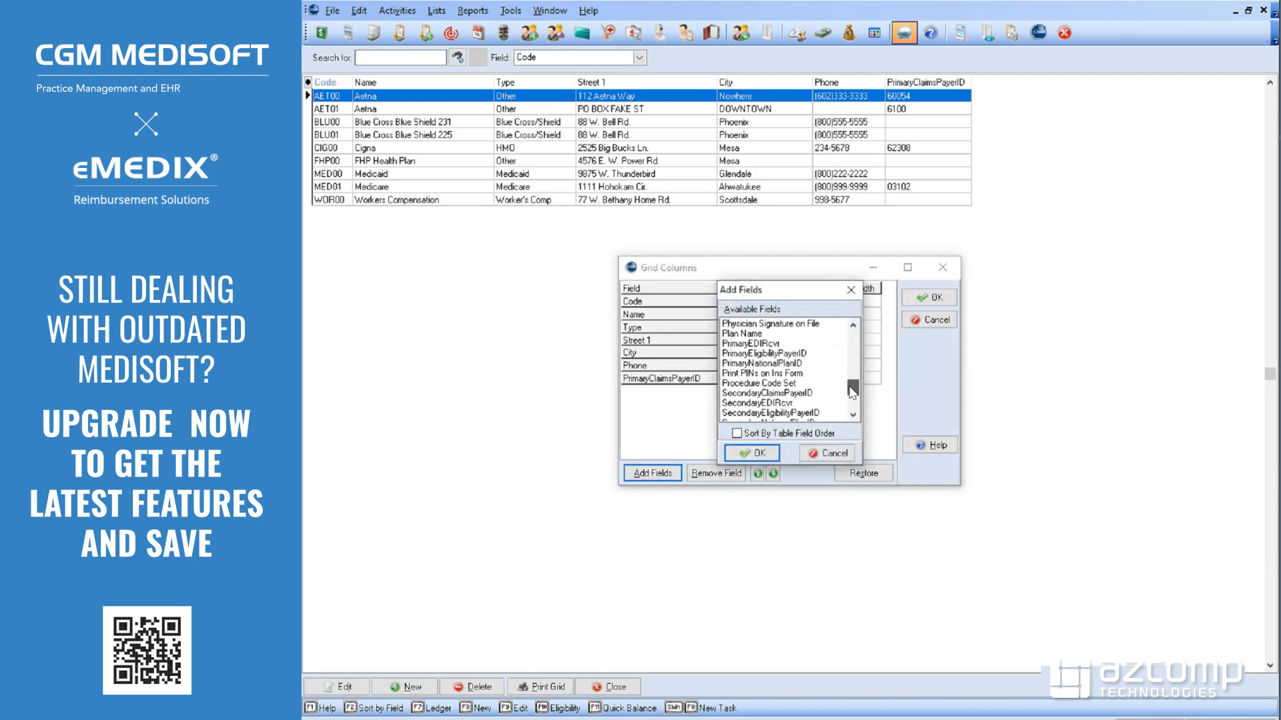
click(791, 359)
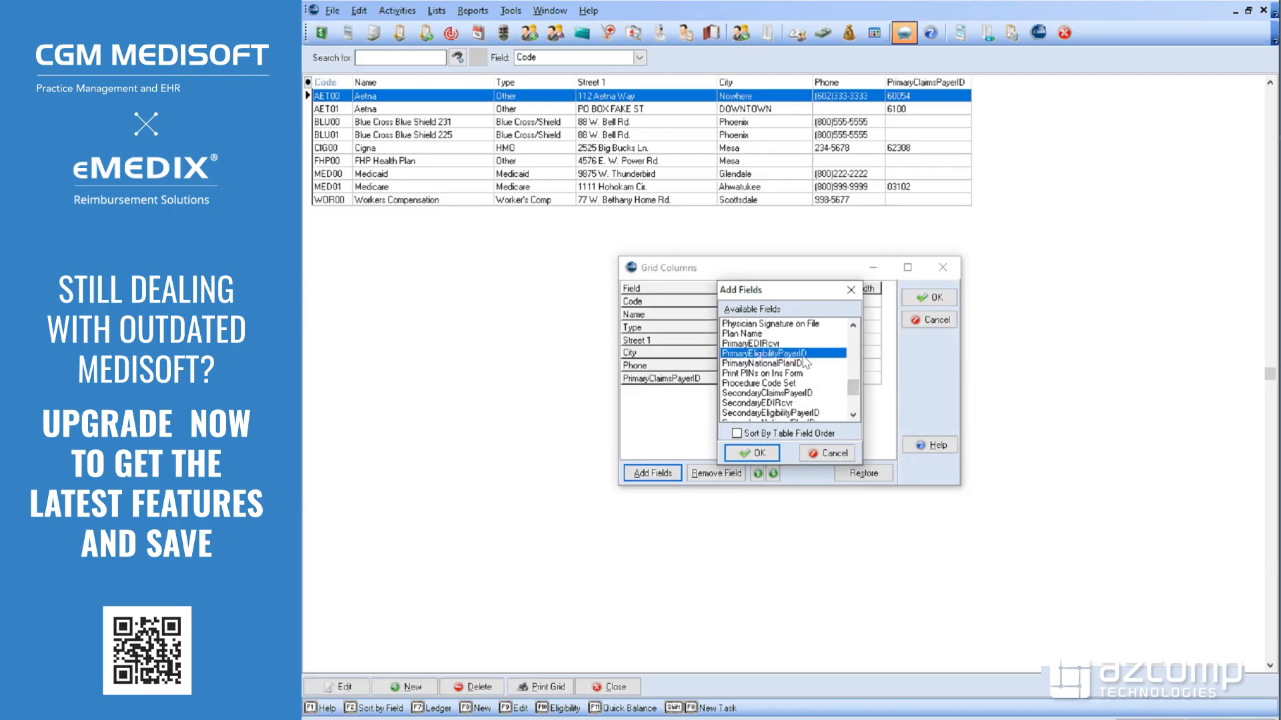
click(753, 455)
click(937, 298)
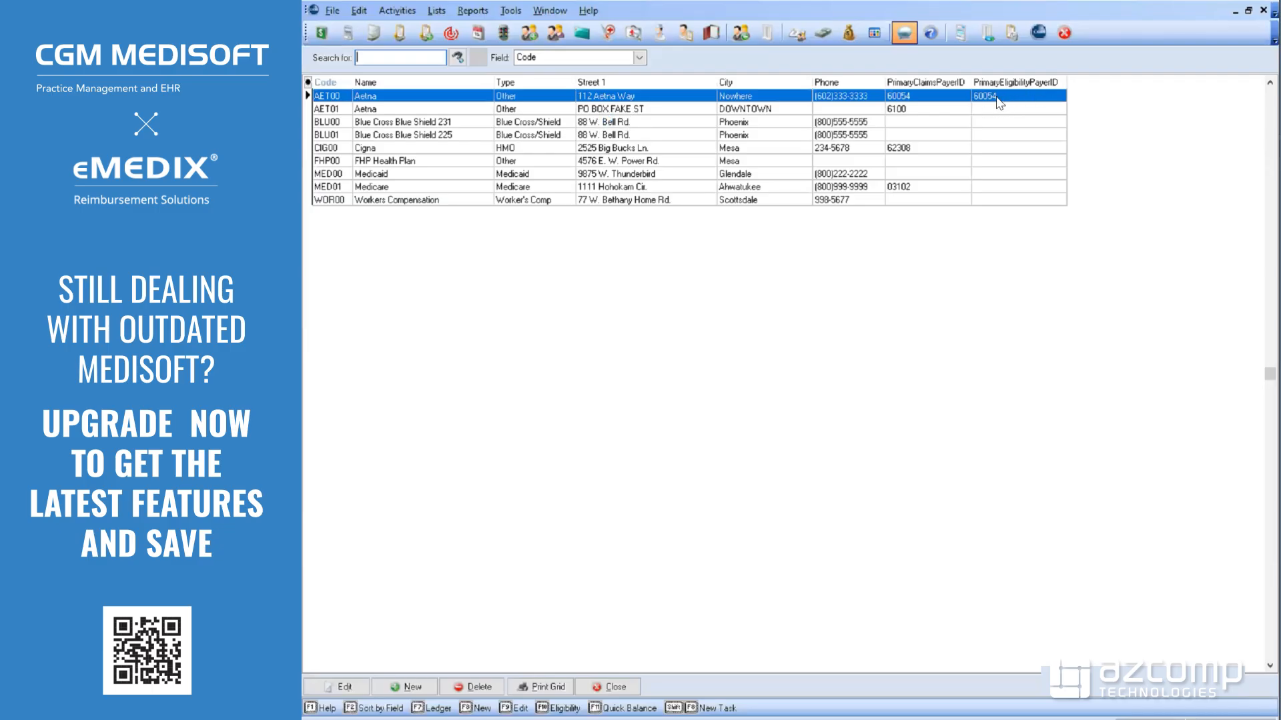
Paste 00885 into carrier MED01's Eligibility Payer ID on the EDI/Eligibility tab, then return to eMEDIX
click(391, 187)
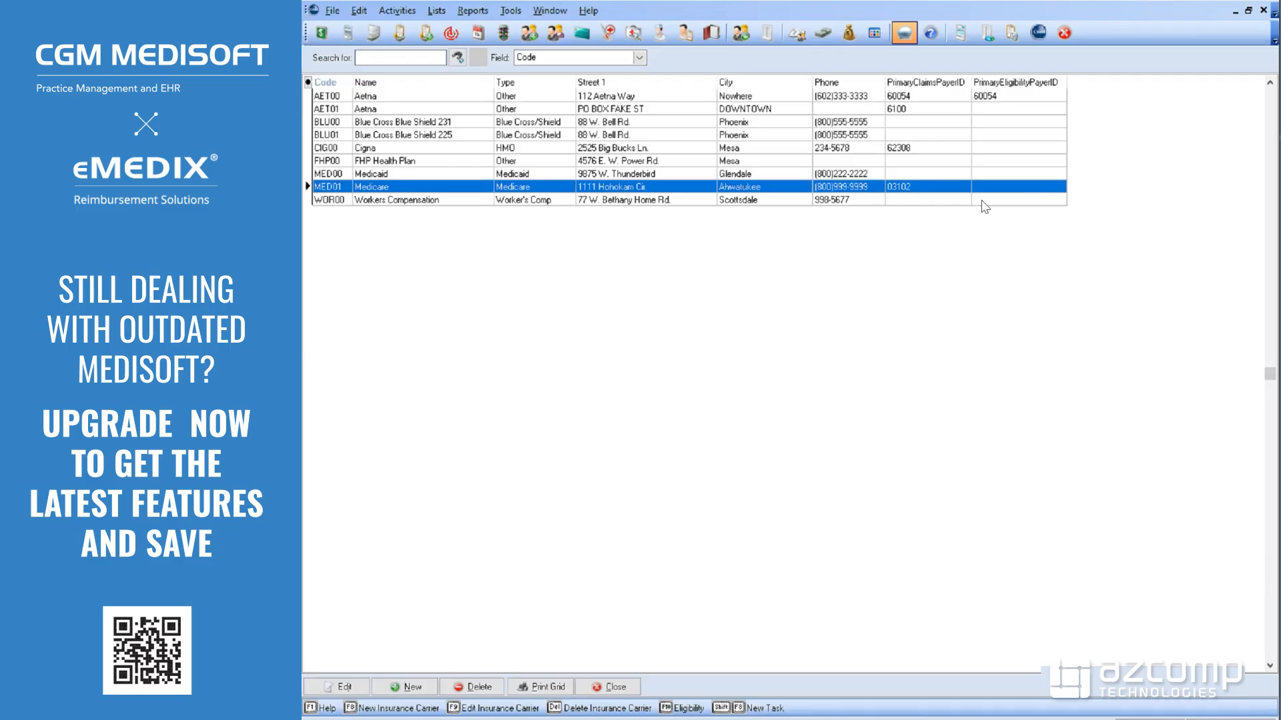
double_click(386, 192)
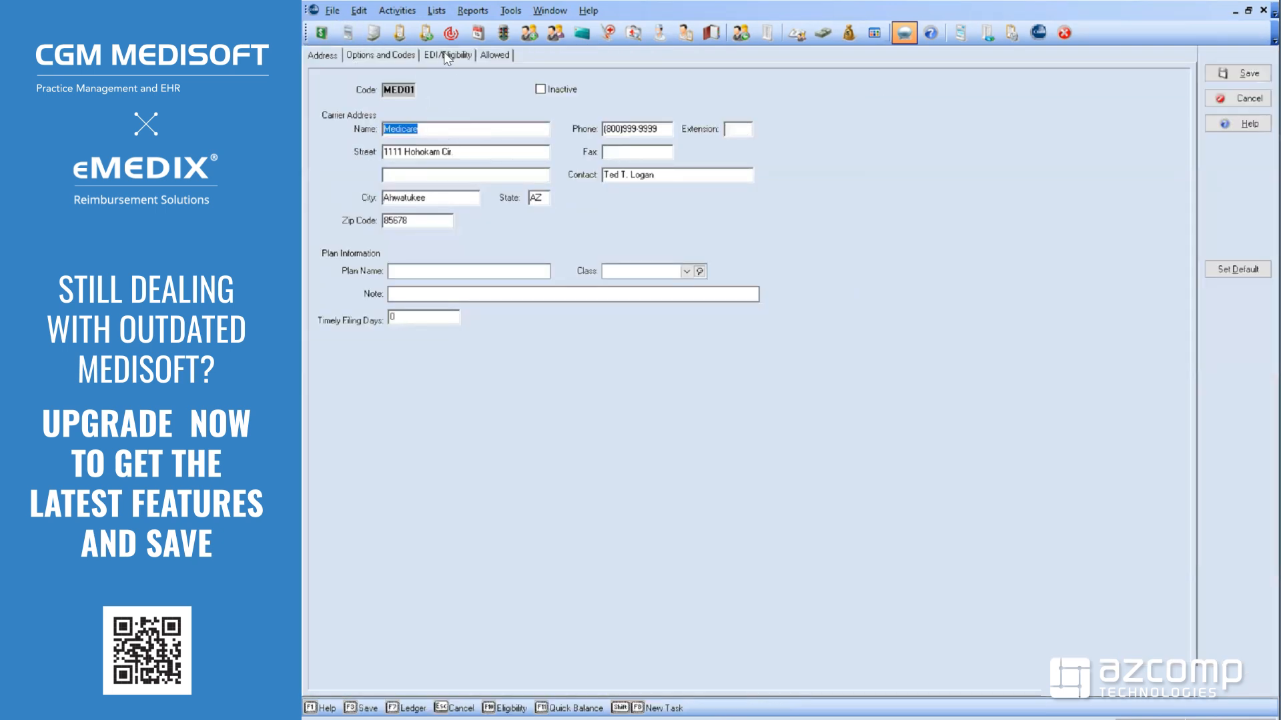
click(447, 56)
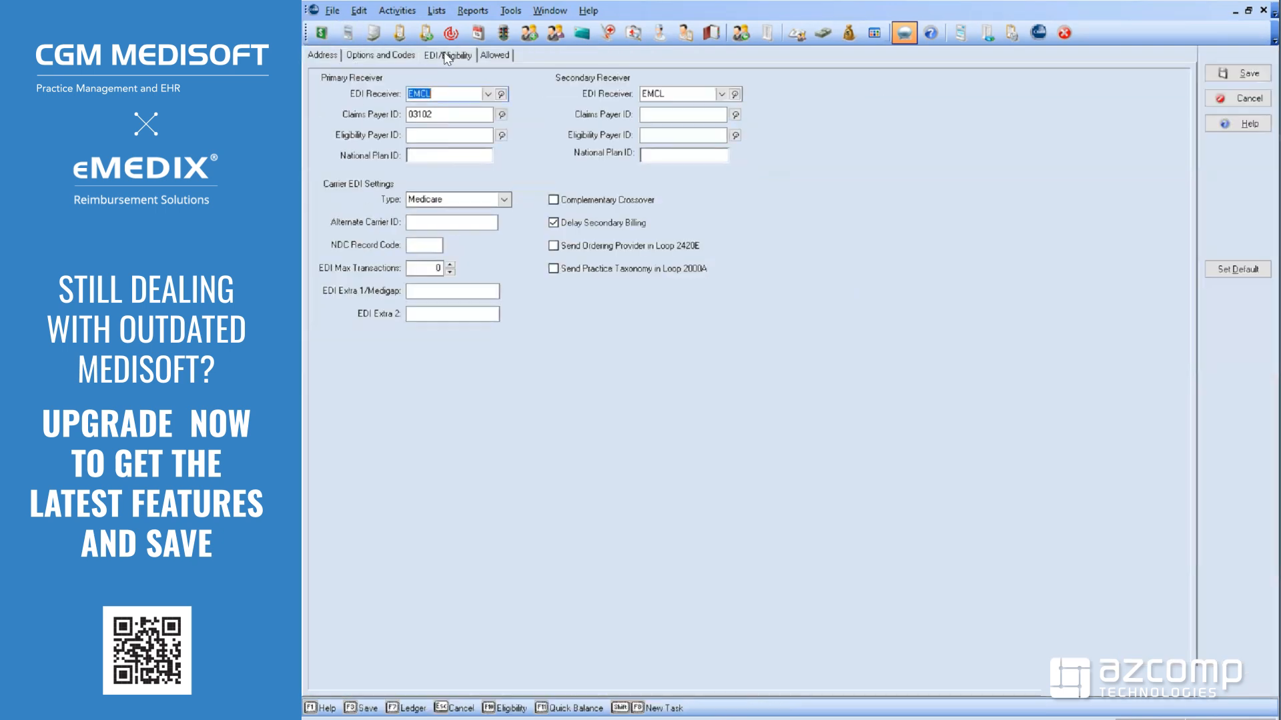
click(416, 135)
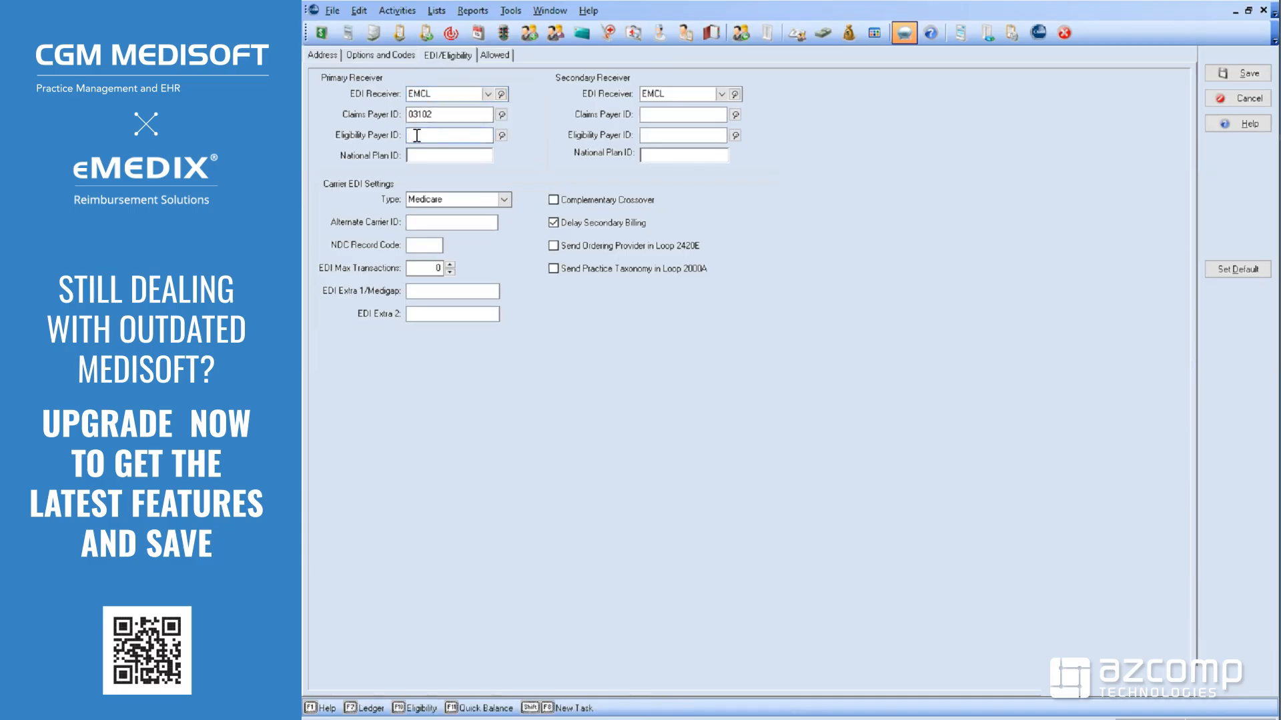
right_click(416, 136)
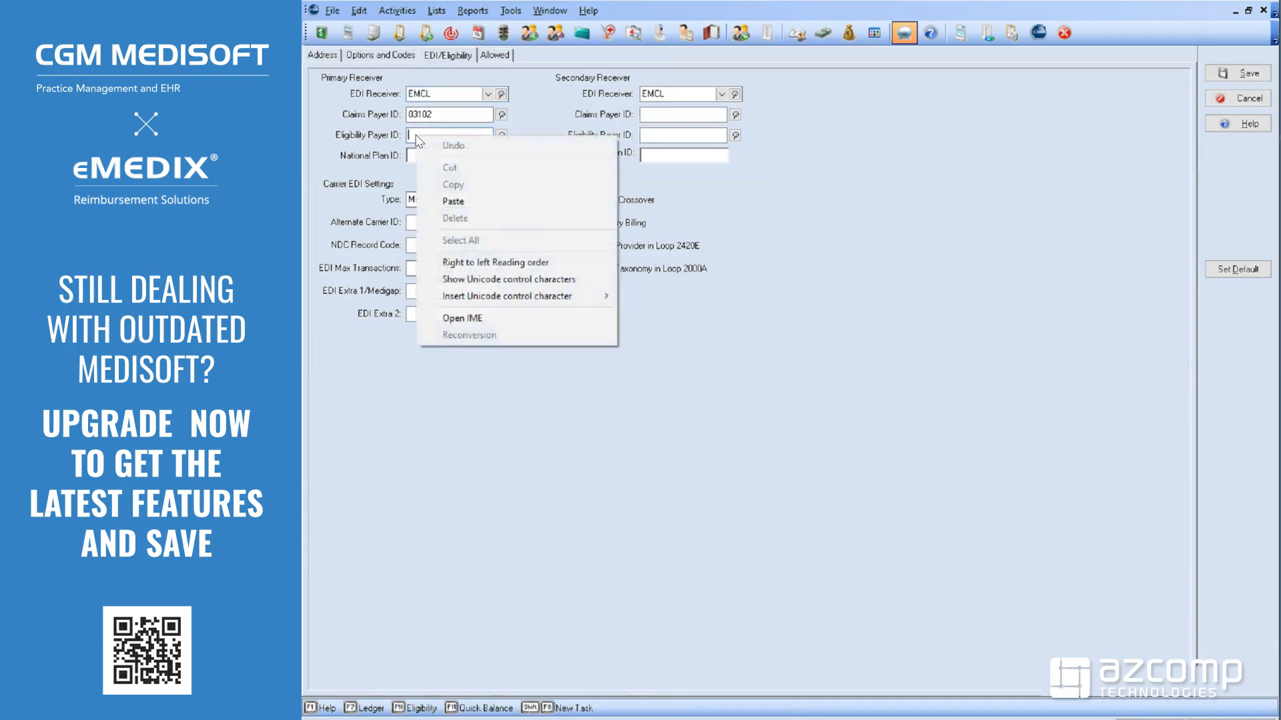
click(454, 201)
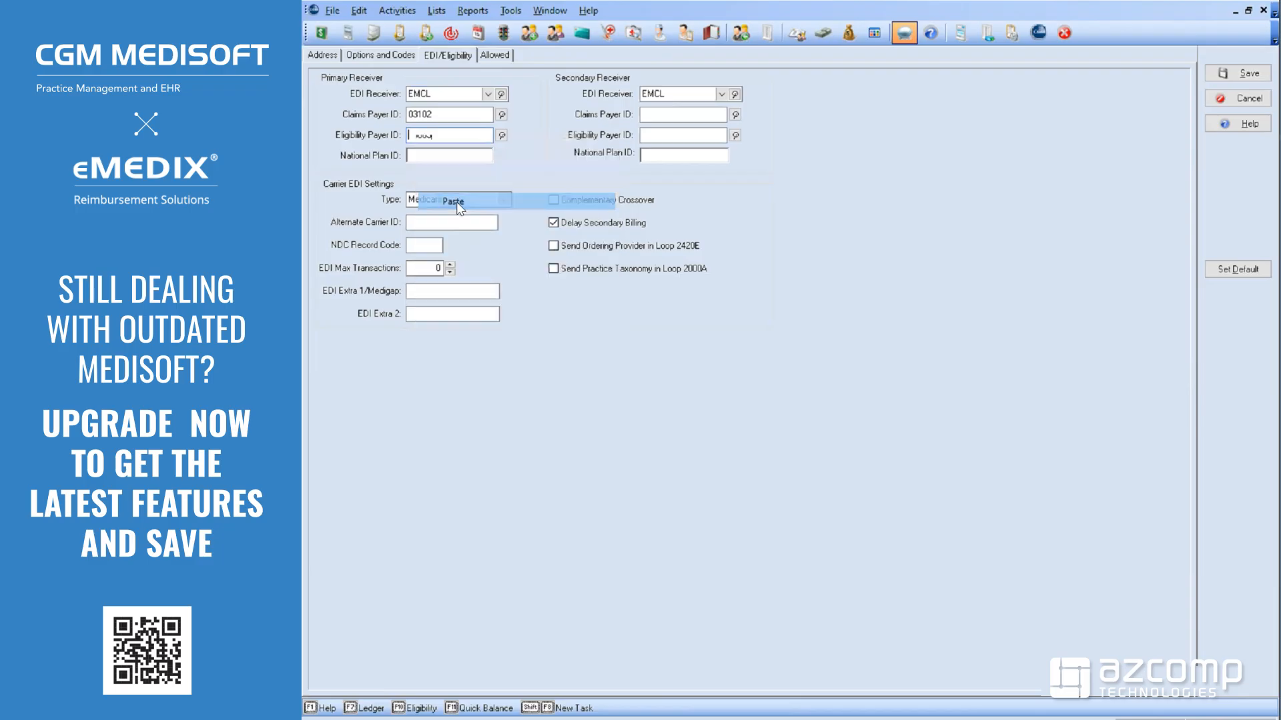
drag(414, 136, 387, 139)
click(434, 118)
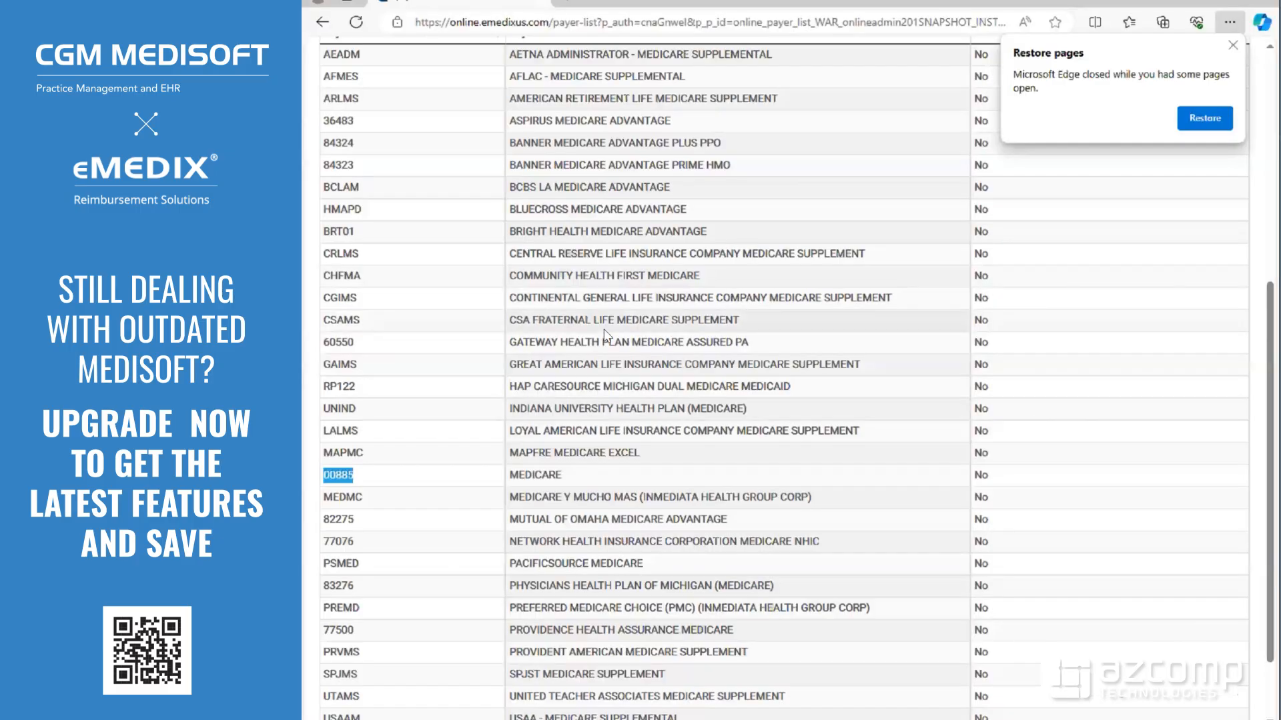
Search eMEDIX payers for 'cigna', select payer code 62308, and return to Medisoft
scroll(607, 333, up, 6)
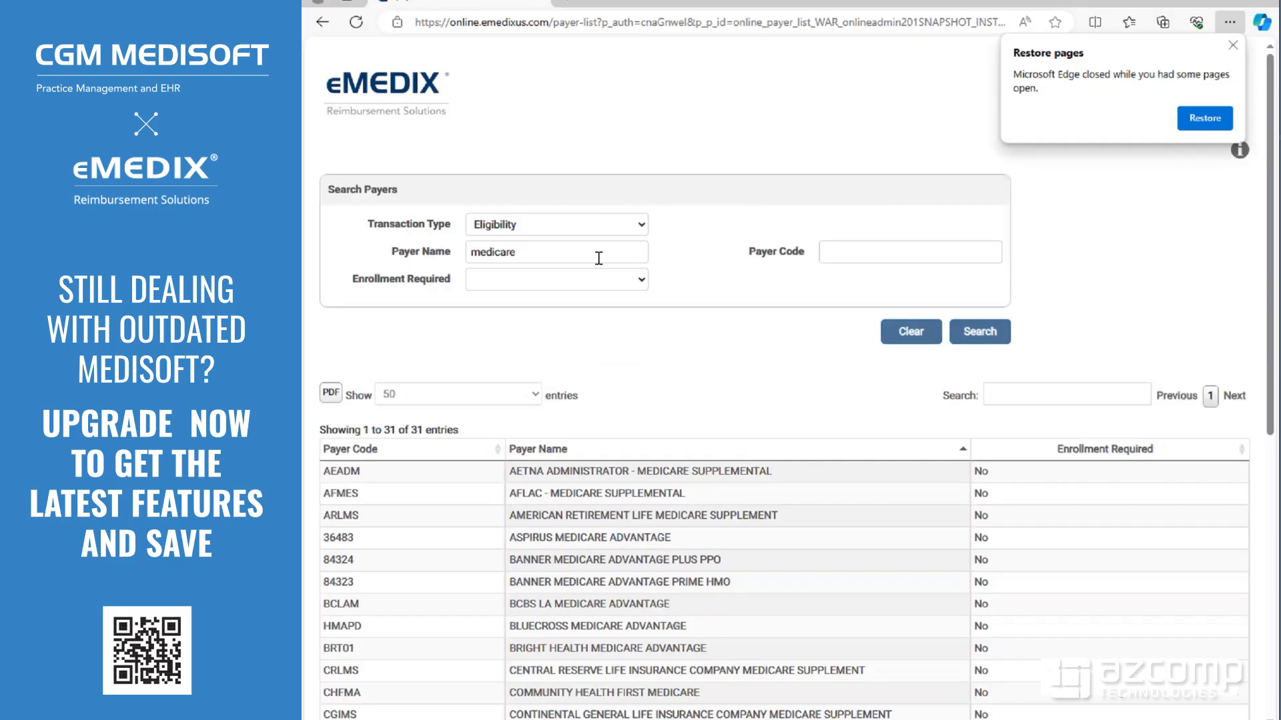
click(430, 261)
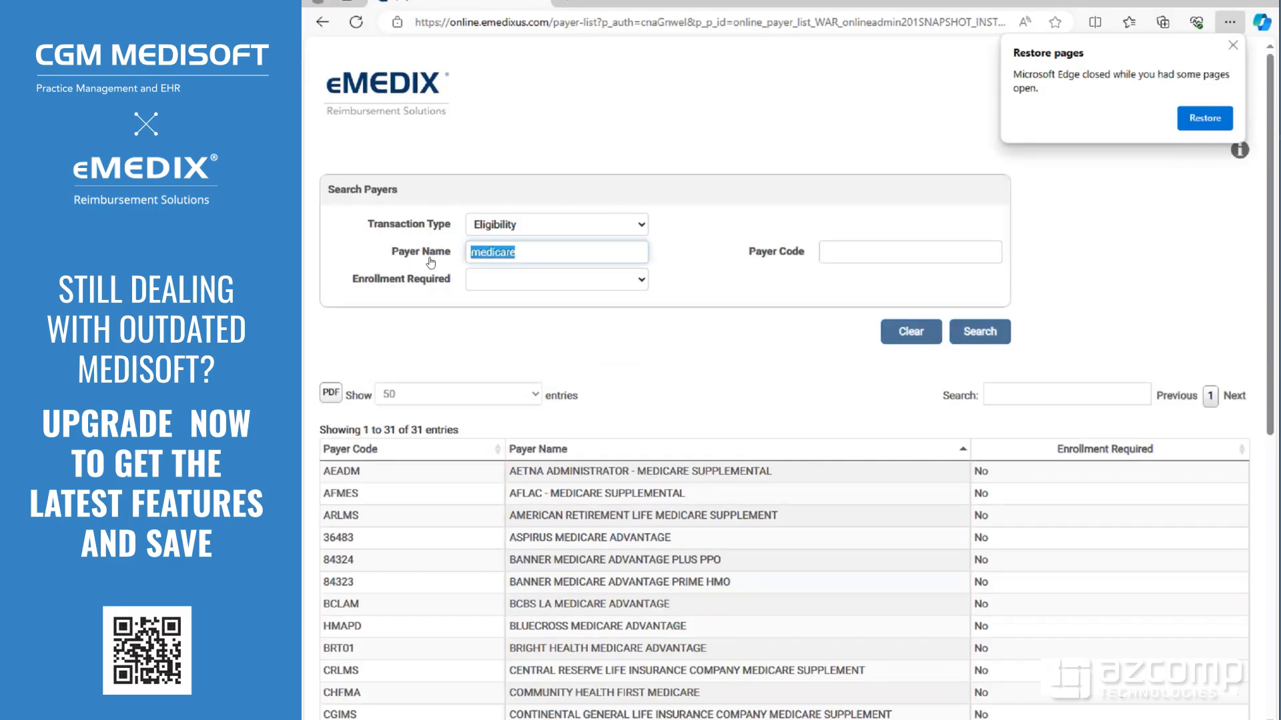
text(cigna)
key(Return)
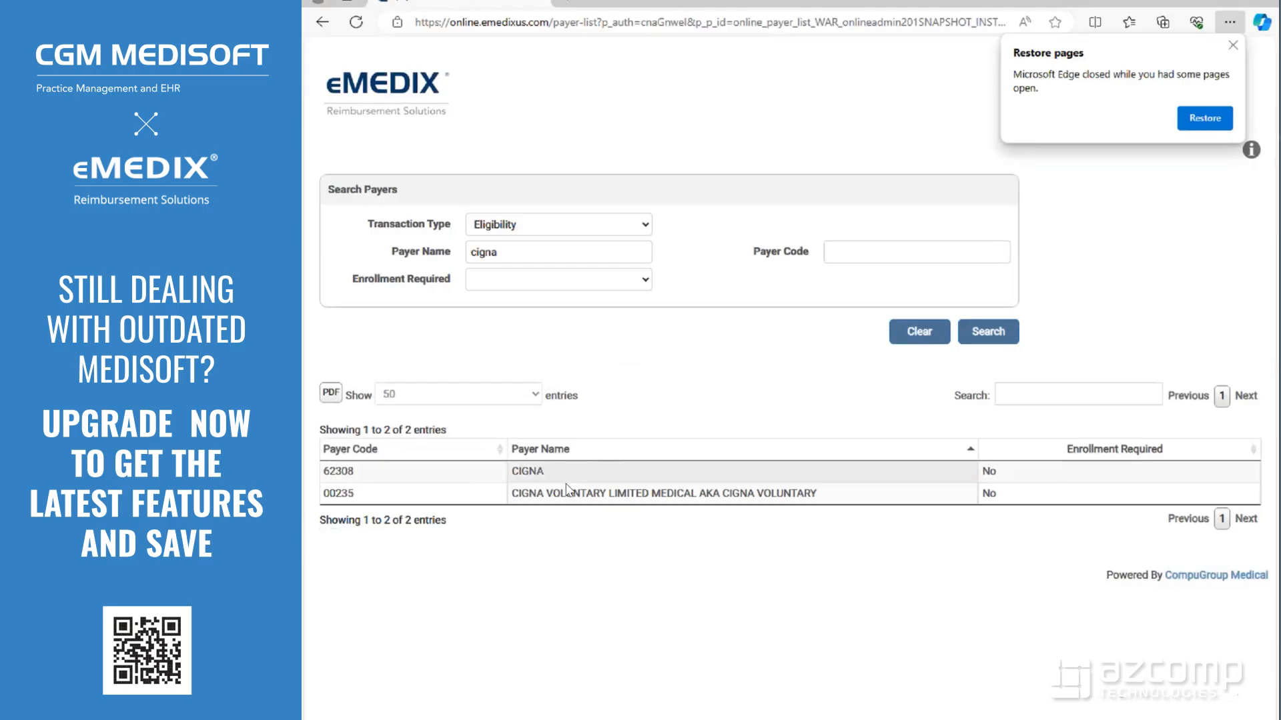
drag(511, 471, 511, 472)
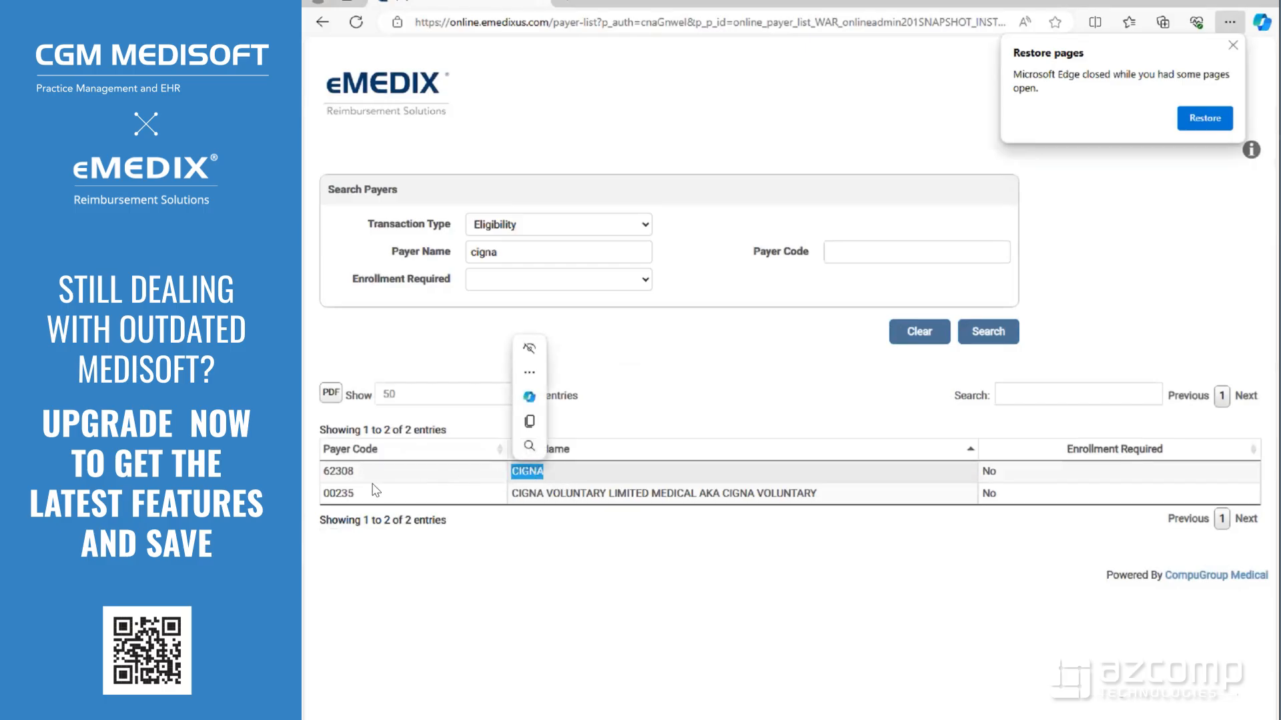
click(334, 474)
double_click(334, 474)
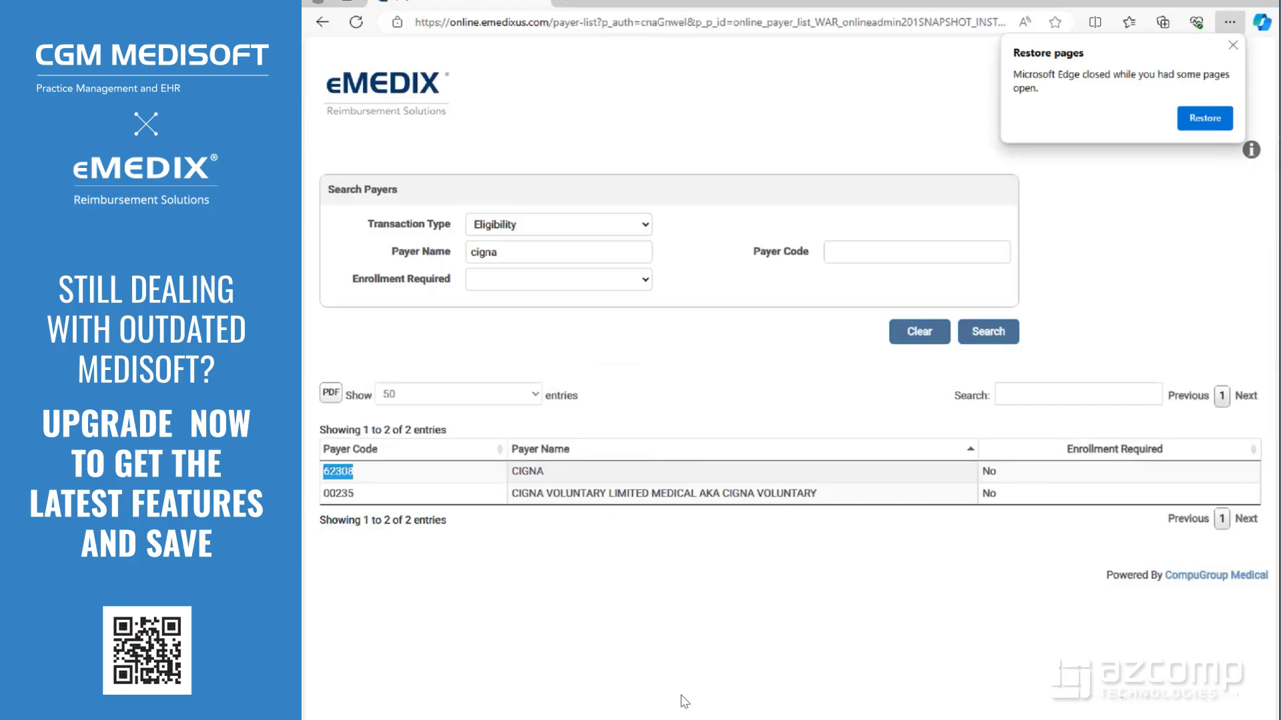
key(alt+Tab)
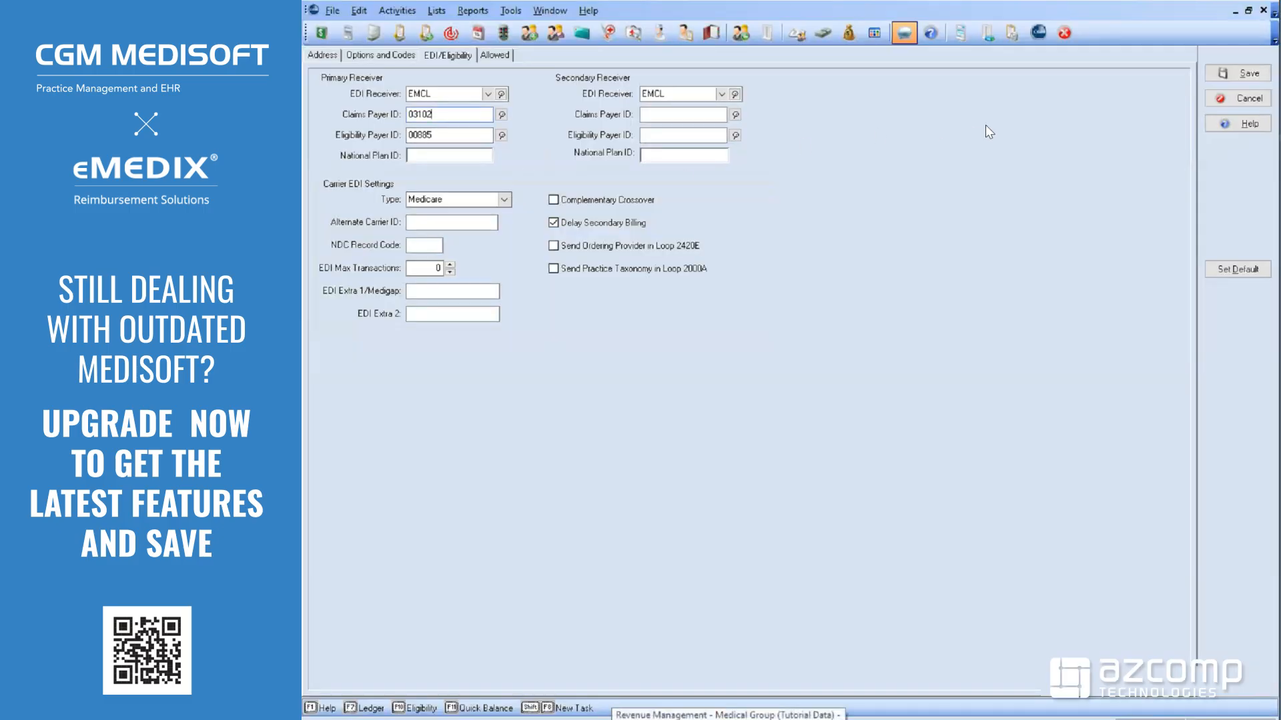
Save carrier MED01 with its eligibility payer ID 00885
click(1247, 73)
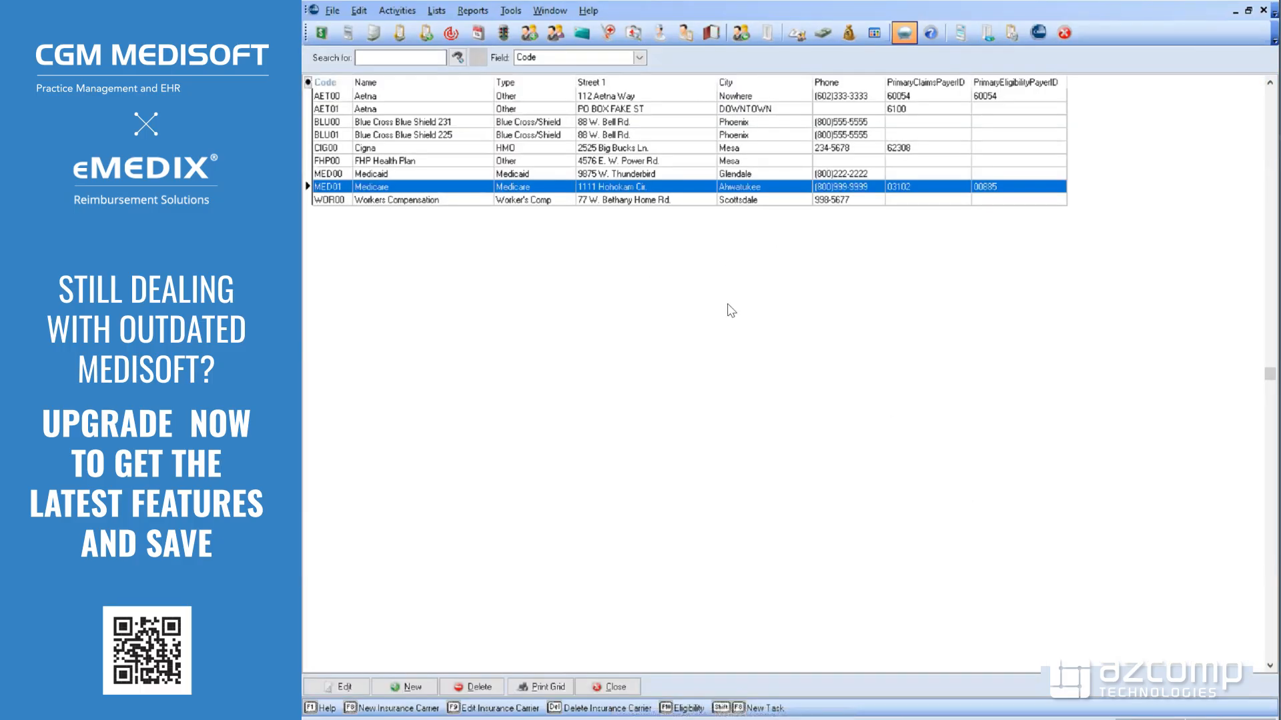
Open the first patient's Case 2, Broken Hand, from the Patients/Guarantors and Cases list
click(434, 10)
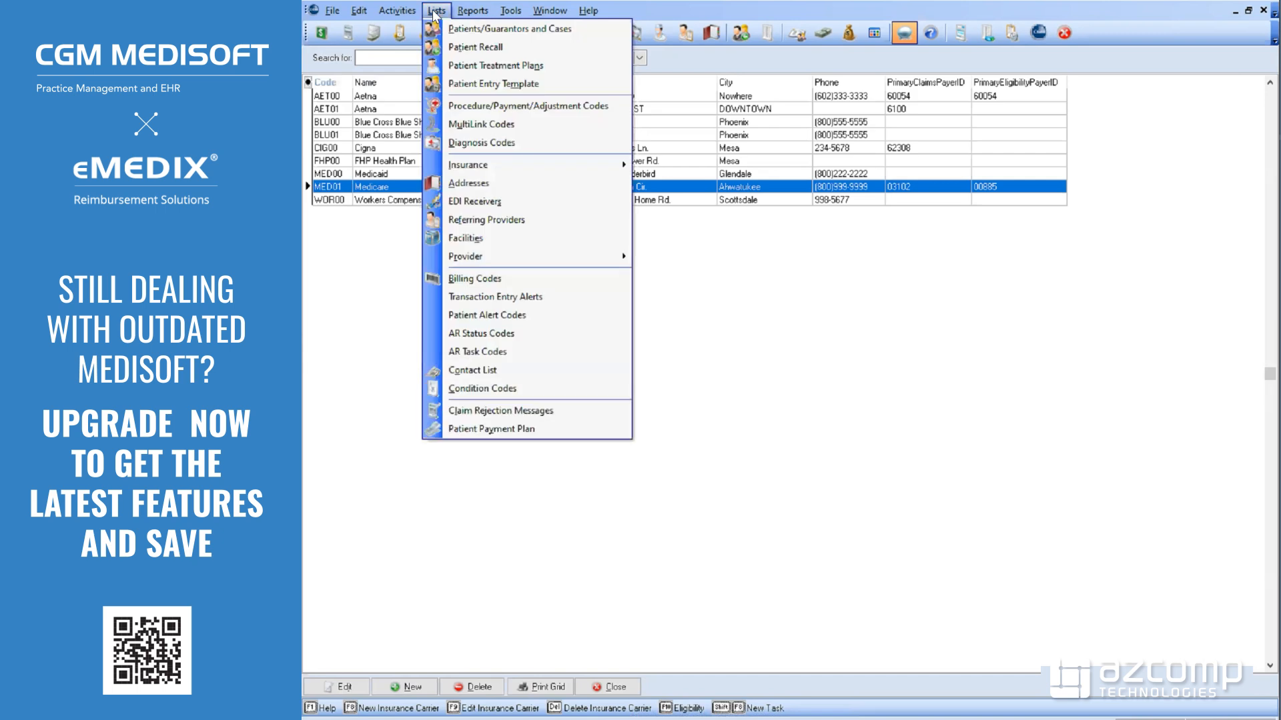
click(465, 29)
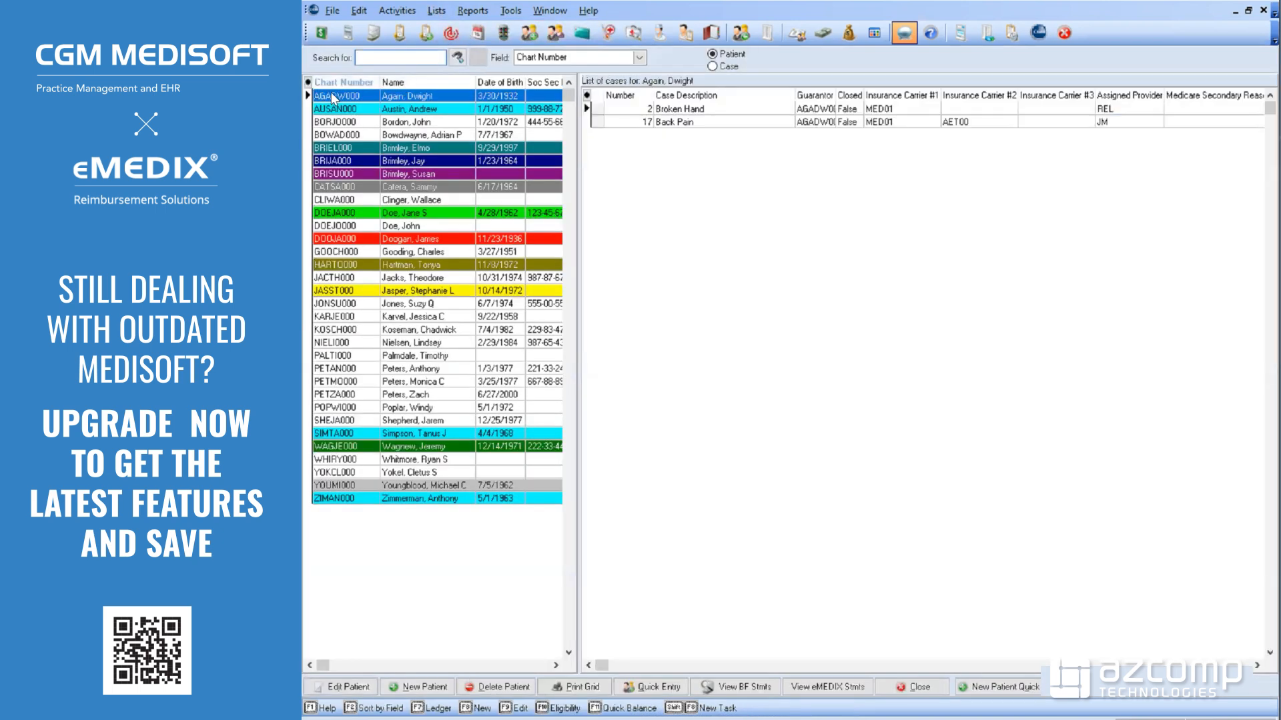
click(330, 94)
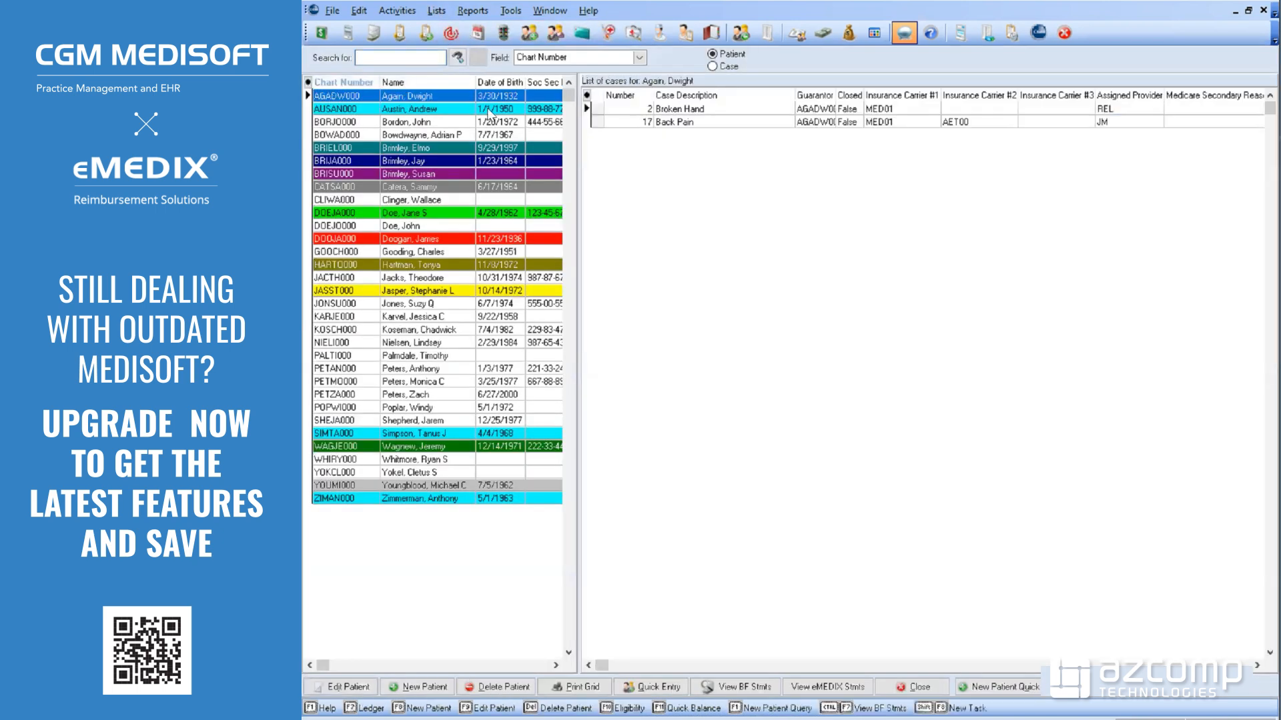
click(694, 111)
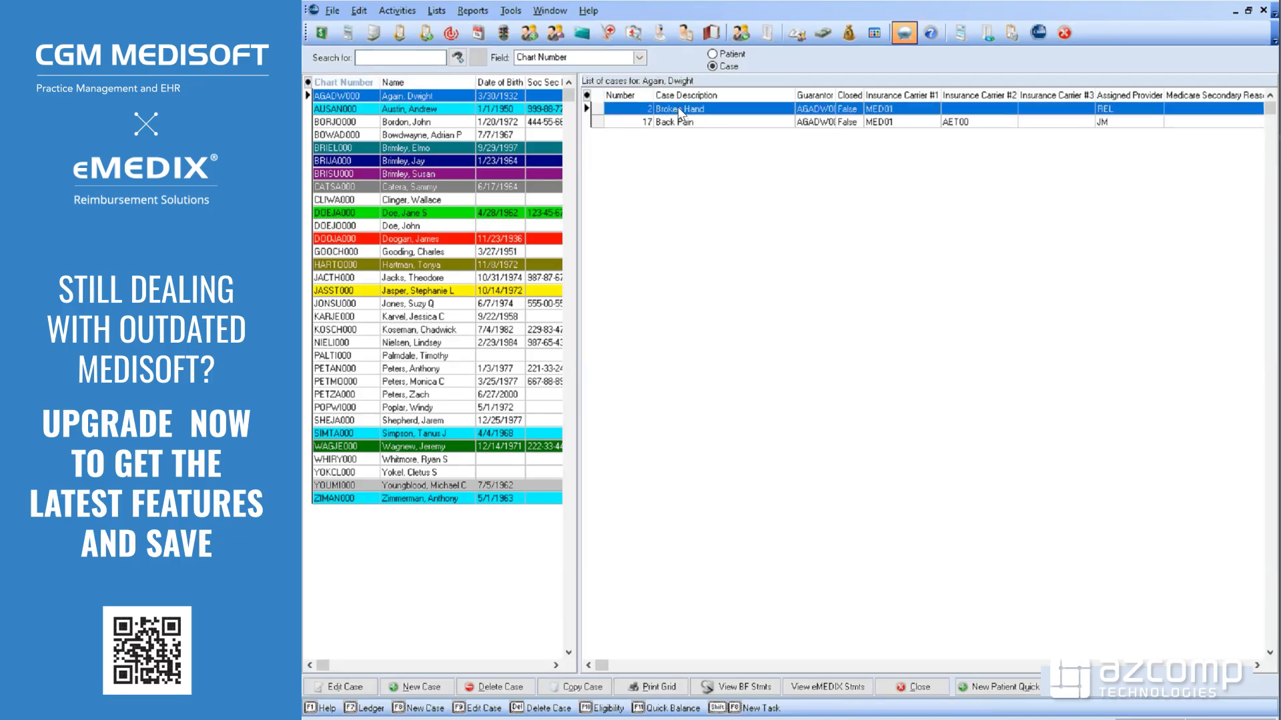
double_click(670, 109)
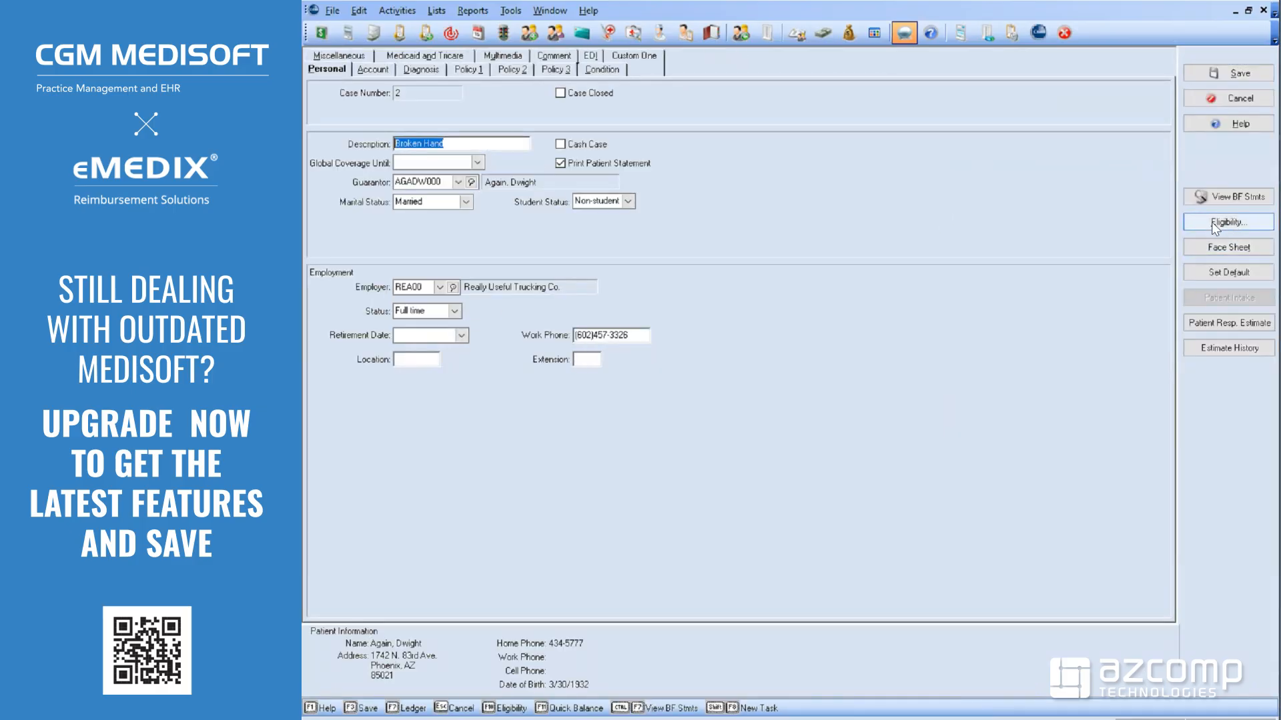
Run an insurance eligibility check on the Broken Hand case
click(1215, 227)
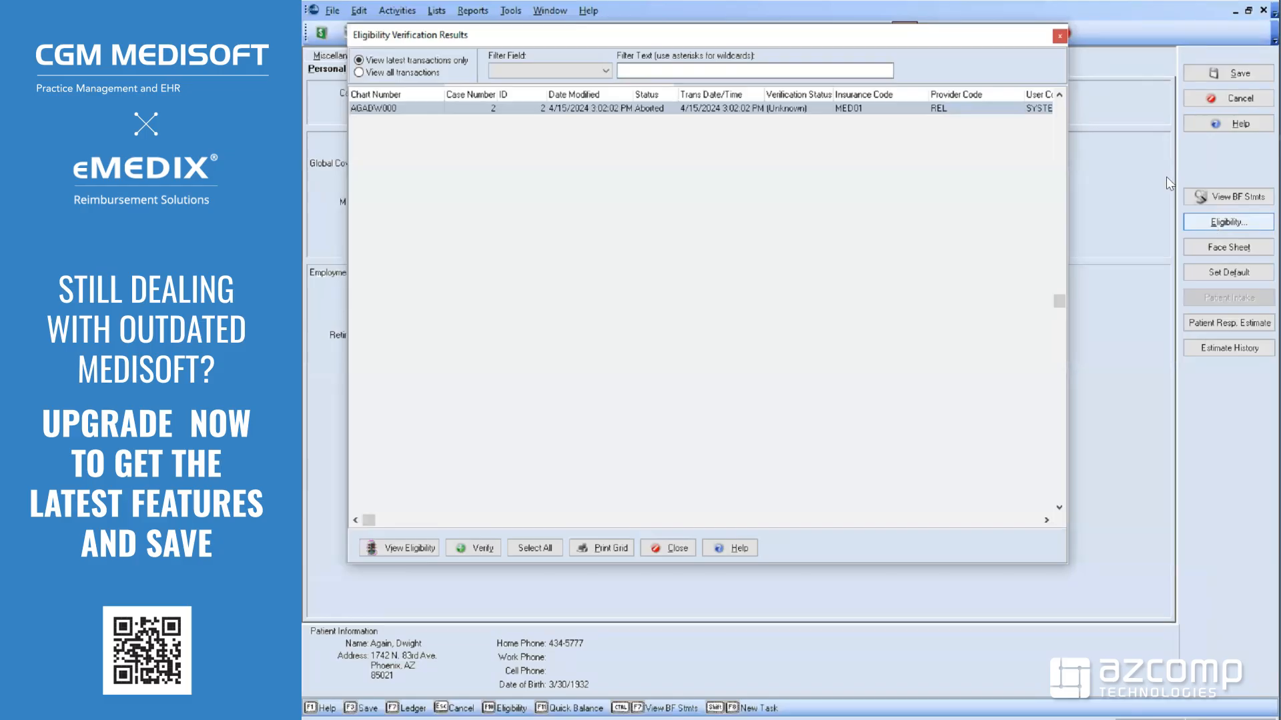